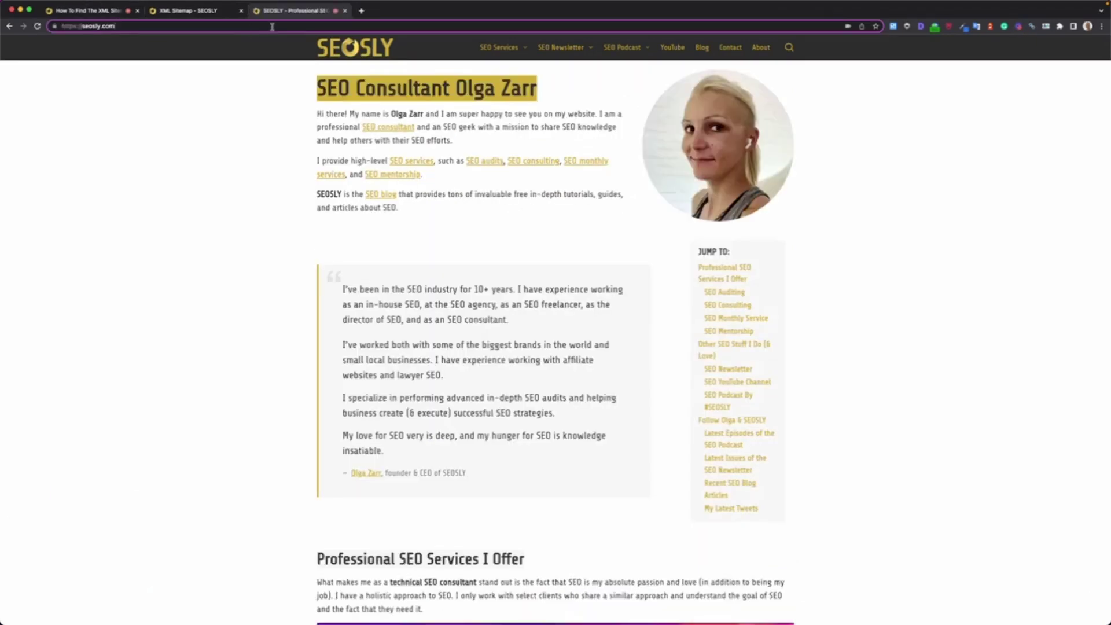
Load seosly.com/robots.txt and open its listed sitemap_index.xml in a new tab.
text(/robo)
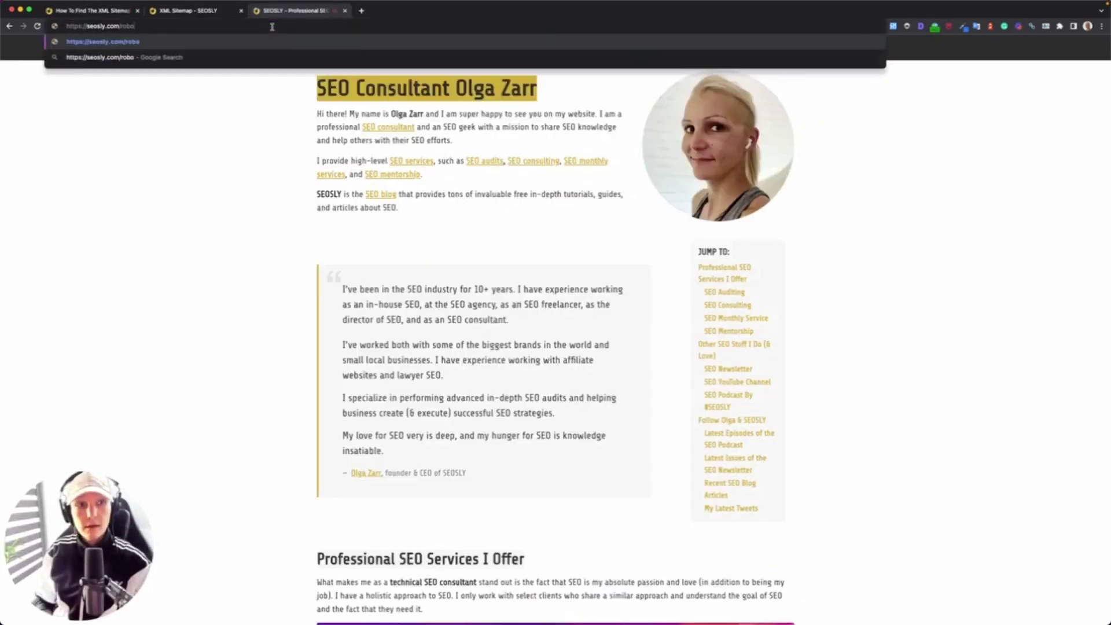
text(ts.txt)
key(Return)
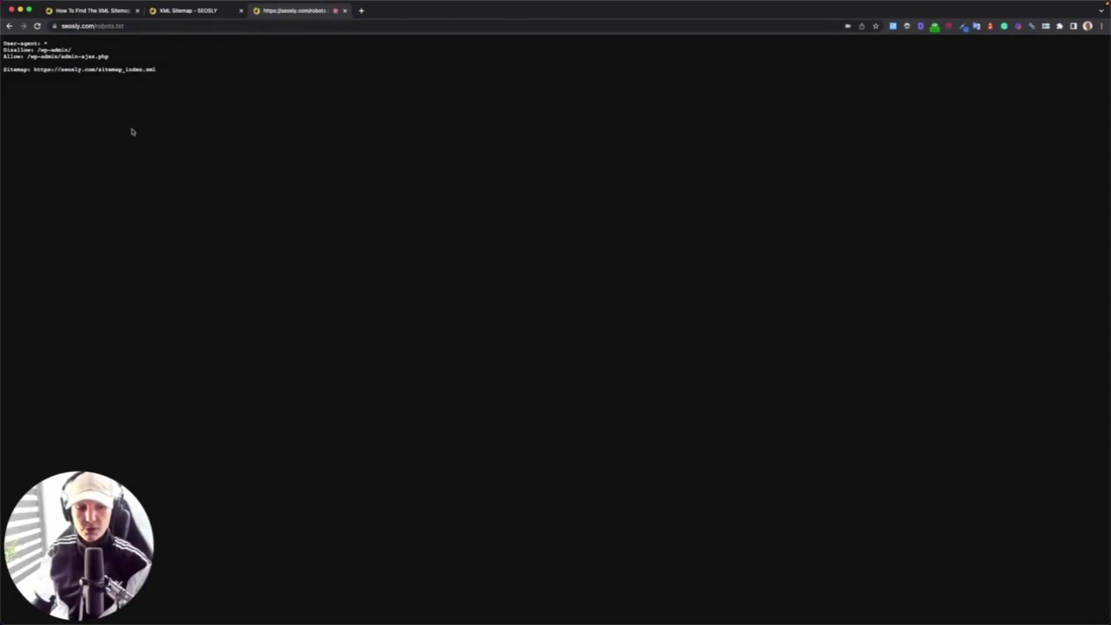
mouse_move(162, 70)
mouse_down()
mouse_move(28, 71)
mouse_move(151, 70)
mouse_up()
right_click(149, 70)
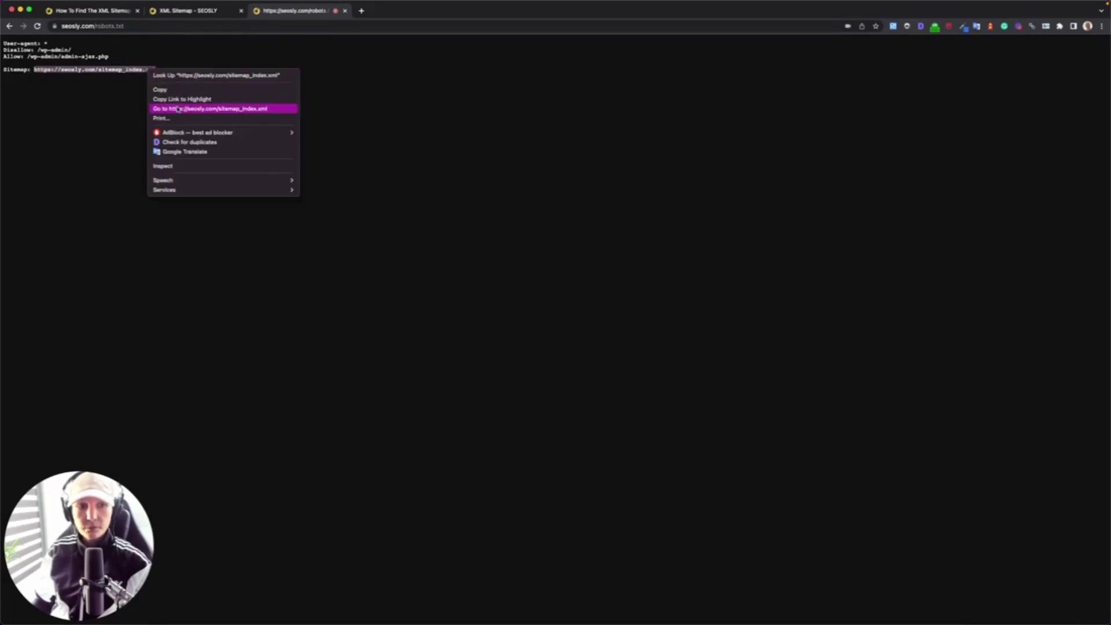
click(177, 109)
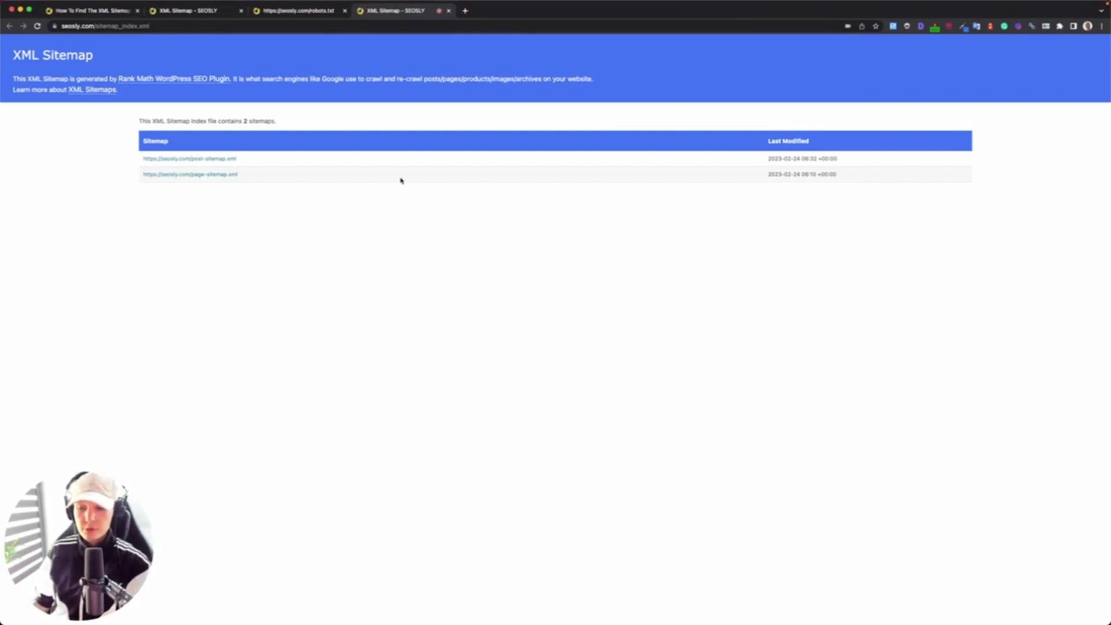
Copy the seosly.com/sitemap_index.xml address and bring up Screaming Frog SEO Spider.
click(169, 26)
key(super+c)
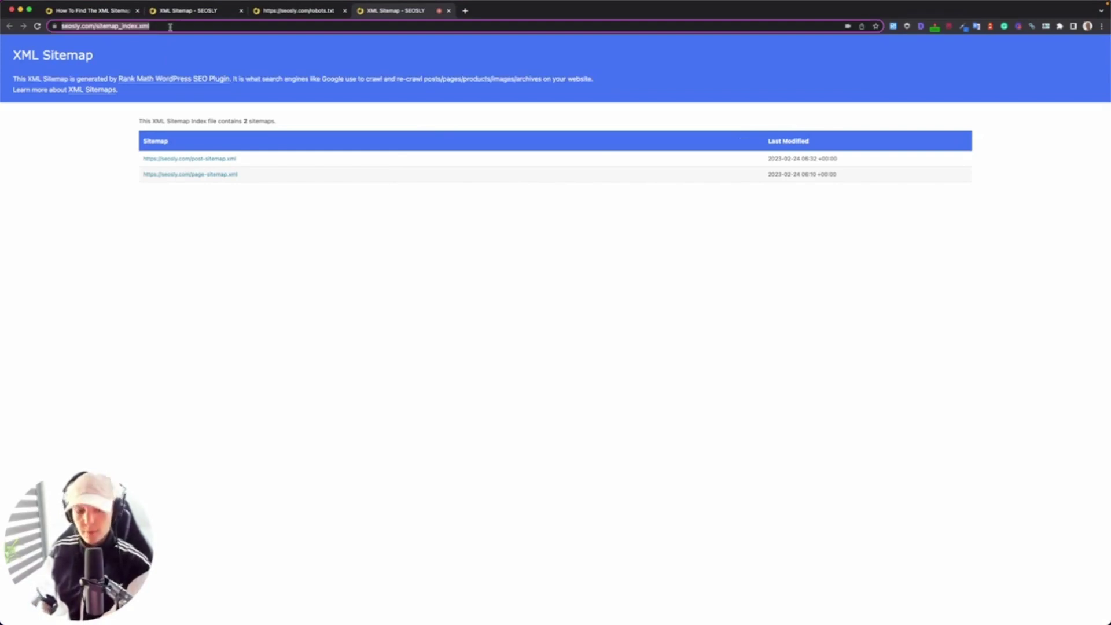
key(super+Tab)
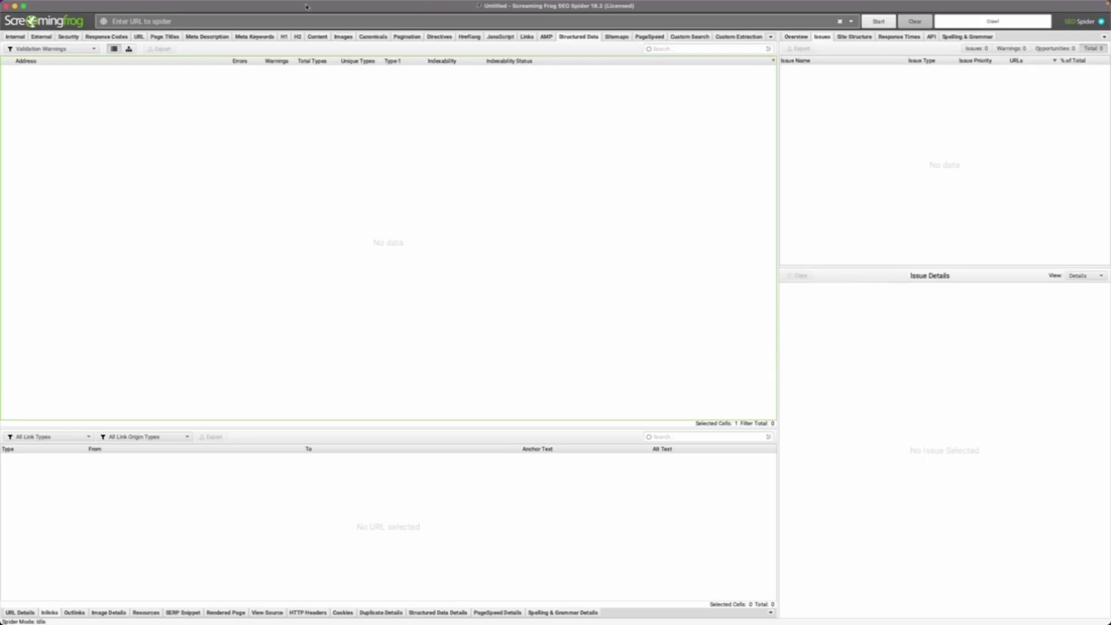
Switch the crawler to List mode.
mouse_move(289, 3)
click(169, 5)
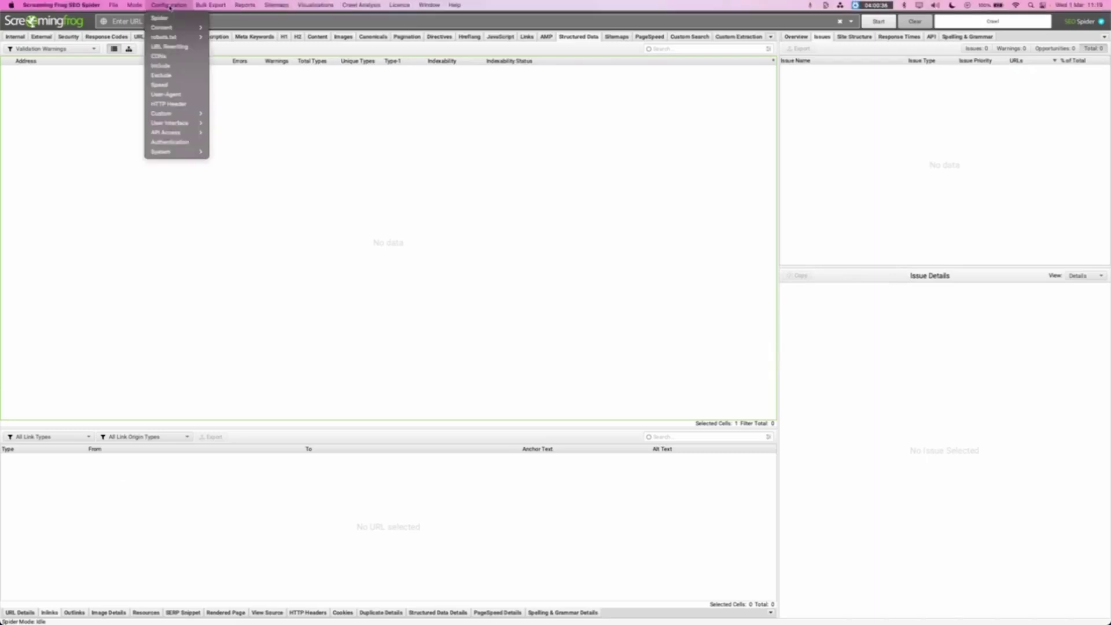
mouse_move(136, 4)
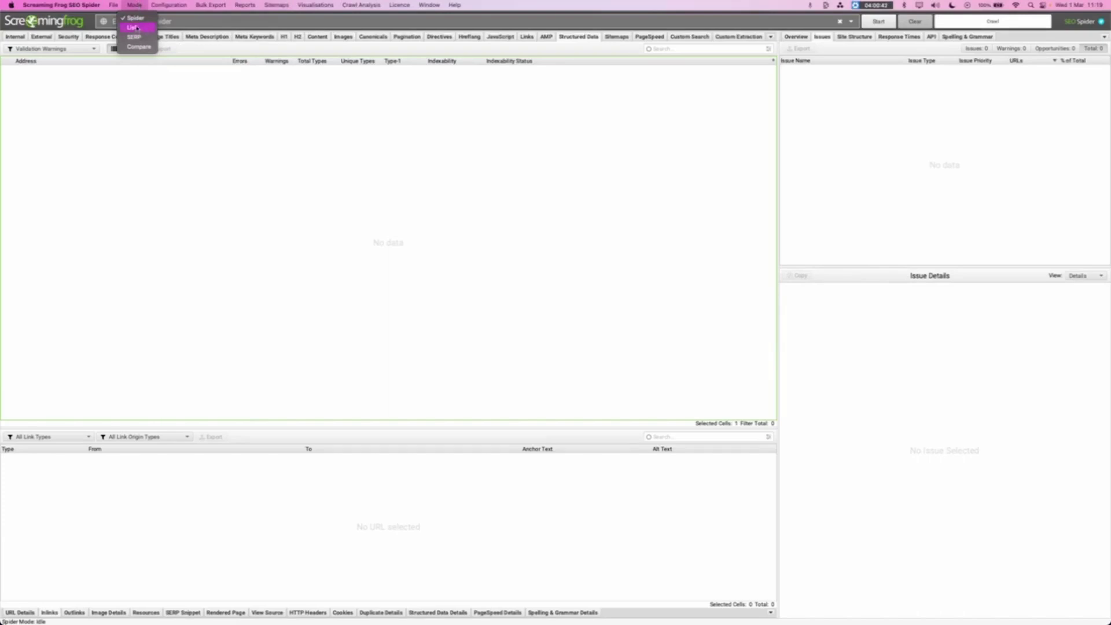
click(141, 29)
Download URLs from the pasted sitemap_index.xml via Upload > Download XML Sitemap and start crawling.
click(442, 22)
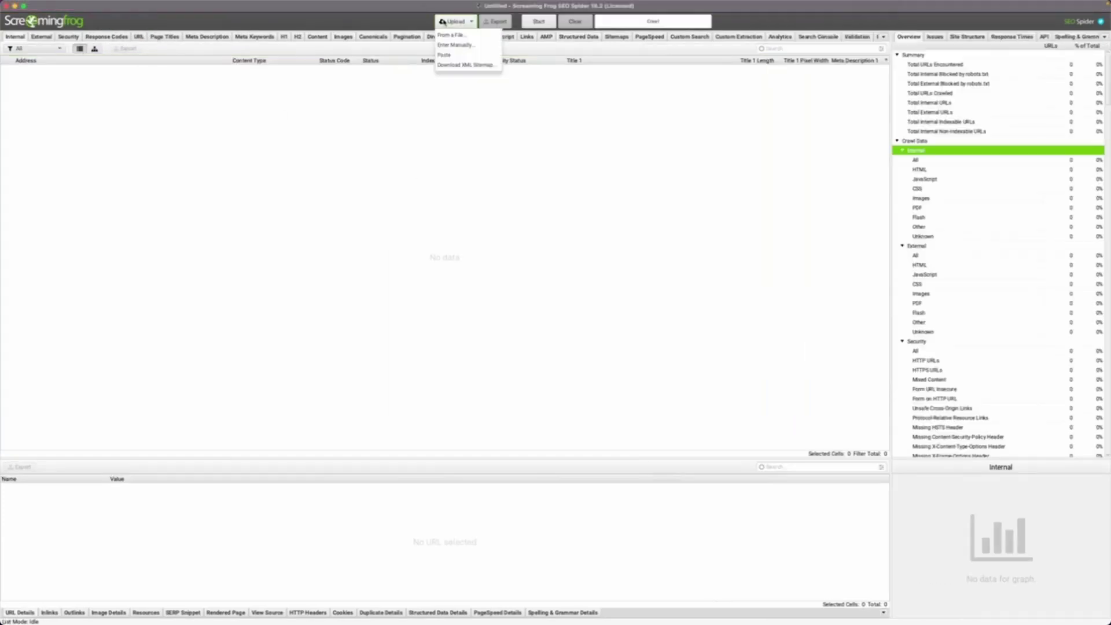
click(462, 65)
key(super+v)
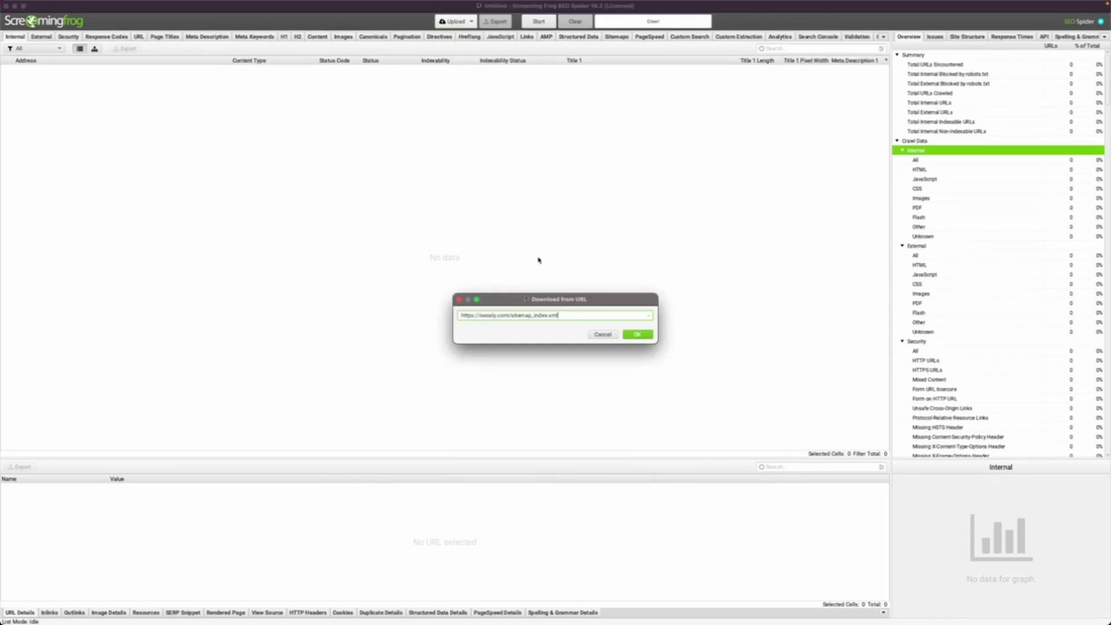
click(648, 335)
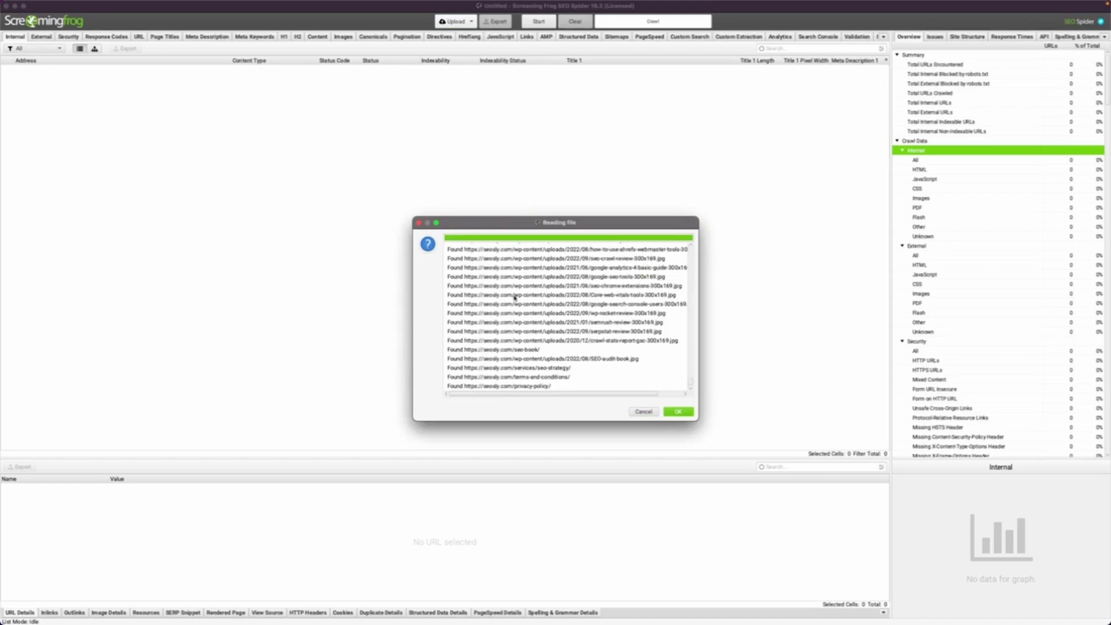
scroll(547, 292, up, 10)
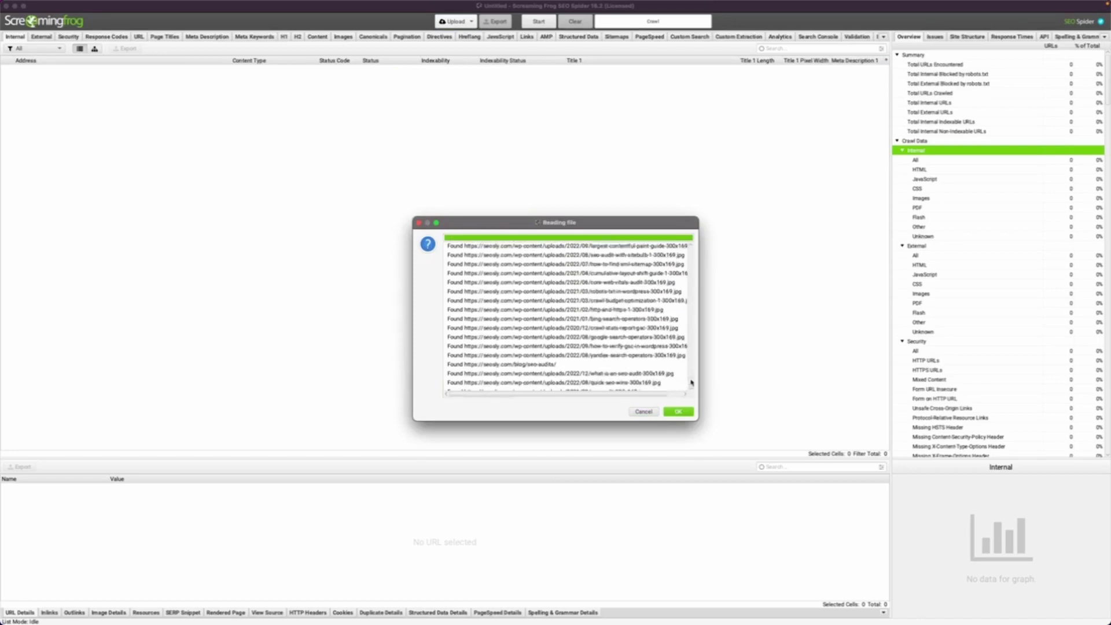
drag(690, 383, 688, 243)
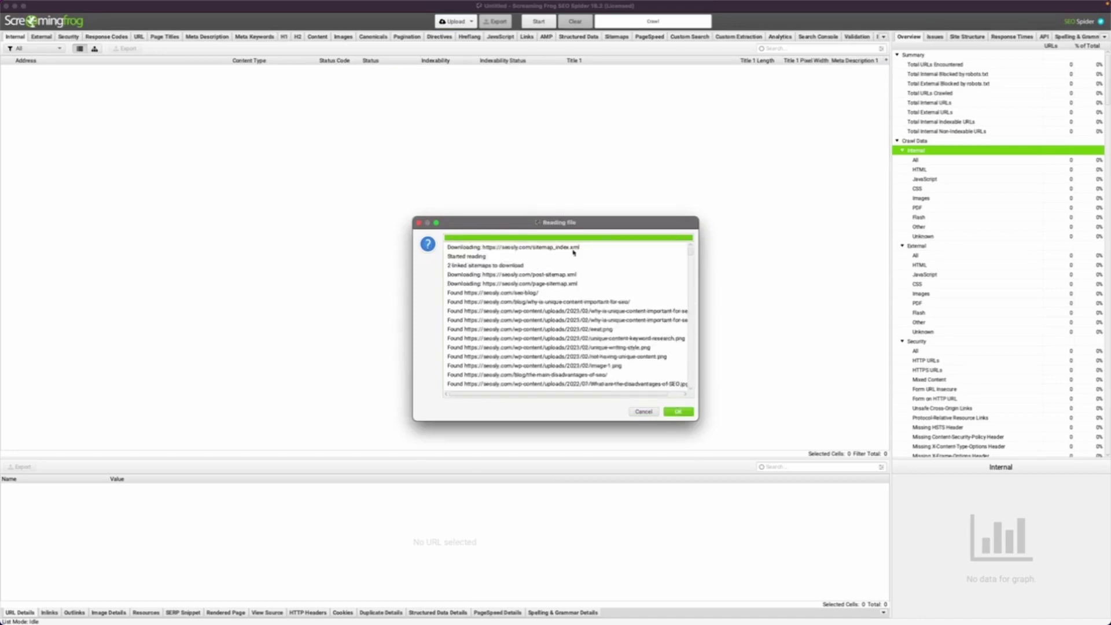
click(677, 411)
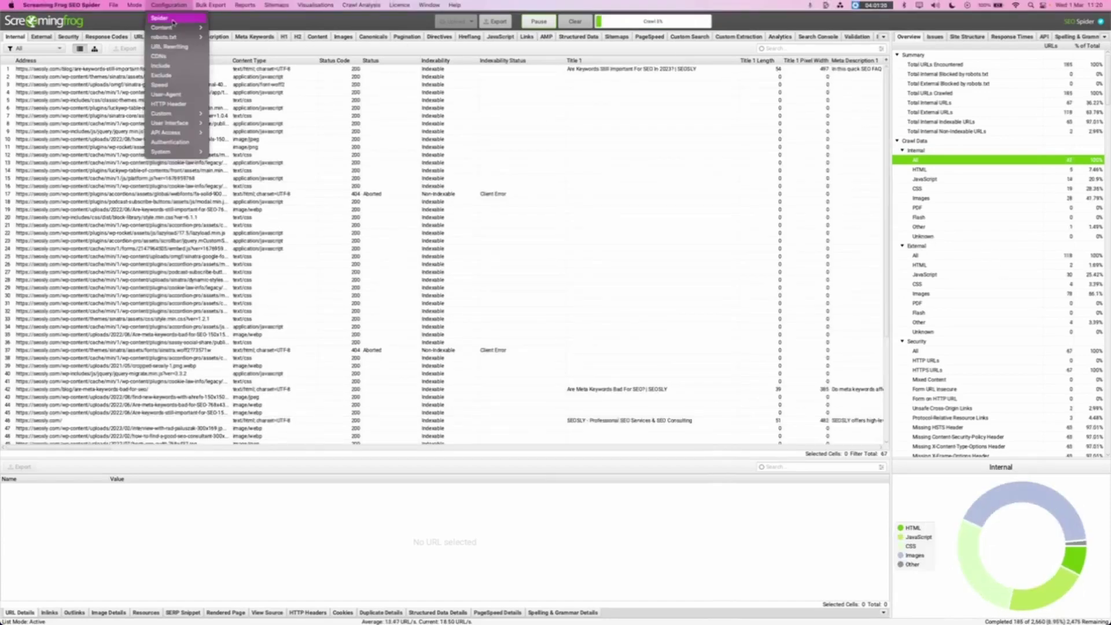
Review the Spider settings' Rendering and Crawl tabs, then filter Overview to Internal > HTML.
click(159, 18)
click(559, 190)
click(526, 190)
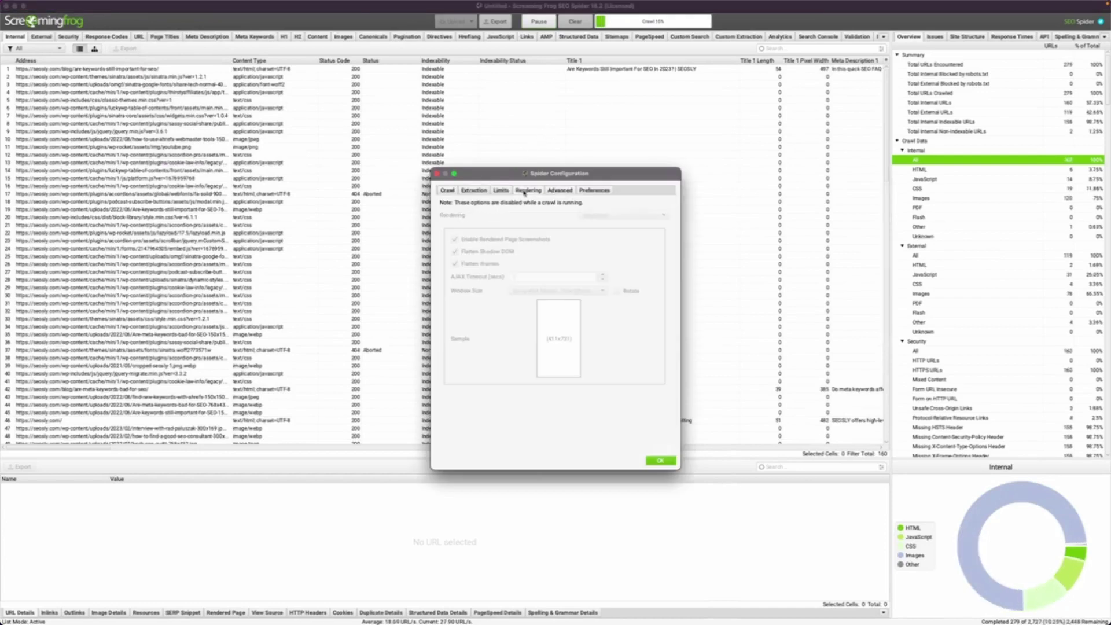
click(447, 191)
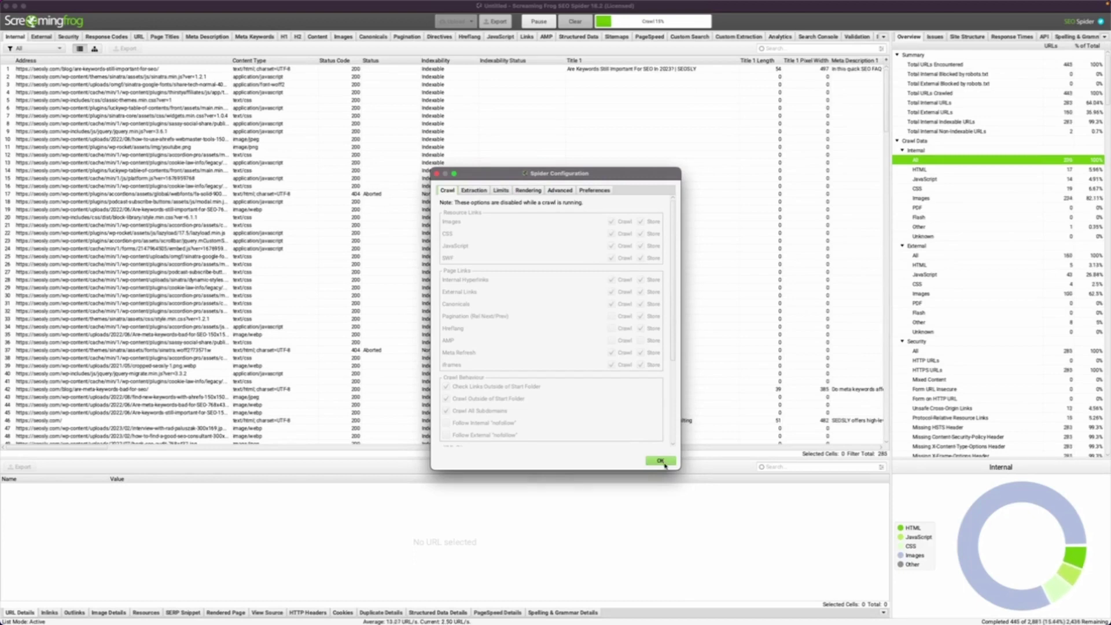
click(662, 463)
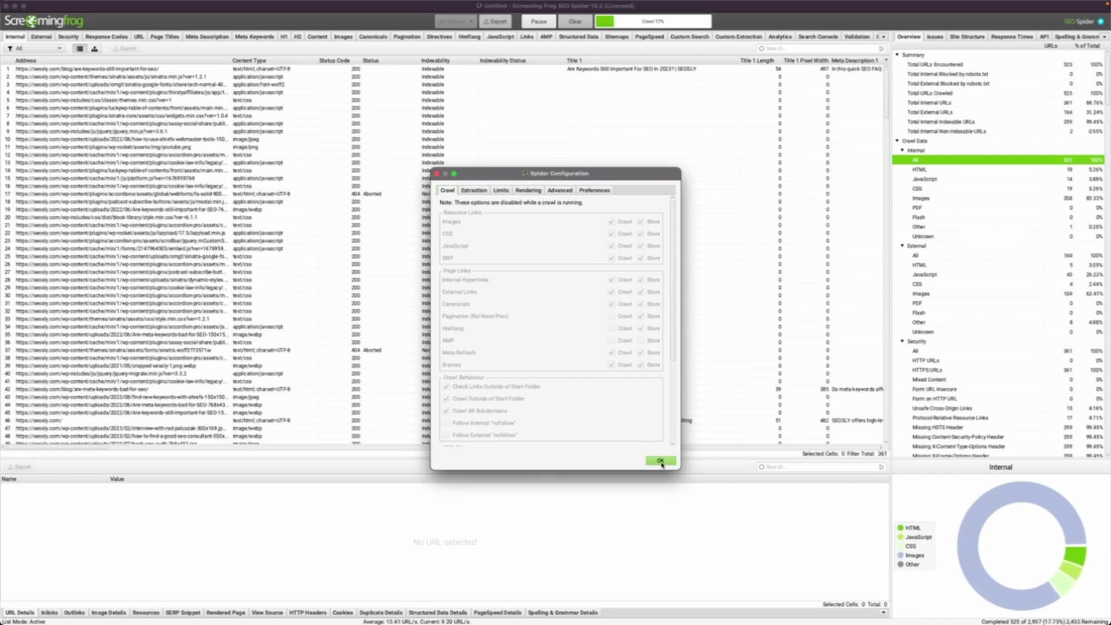
click(660, 461)
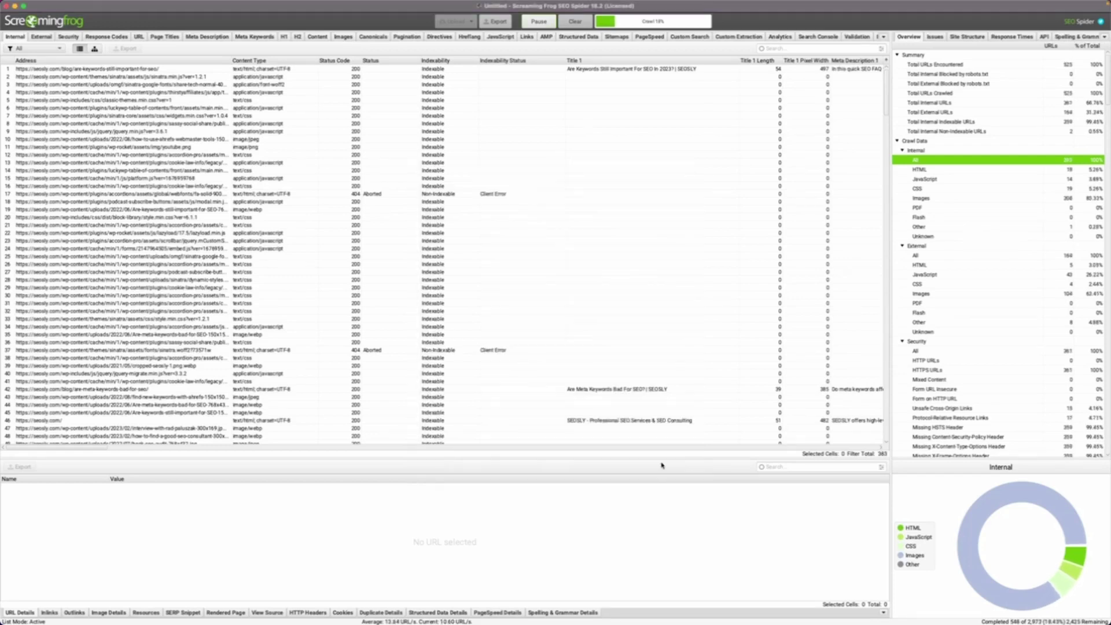
click(942, 179)
click(942, 168)
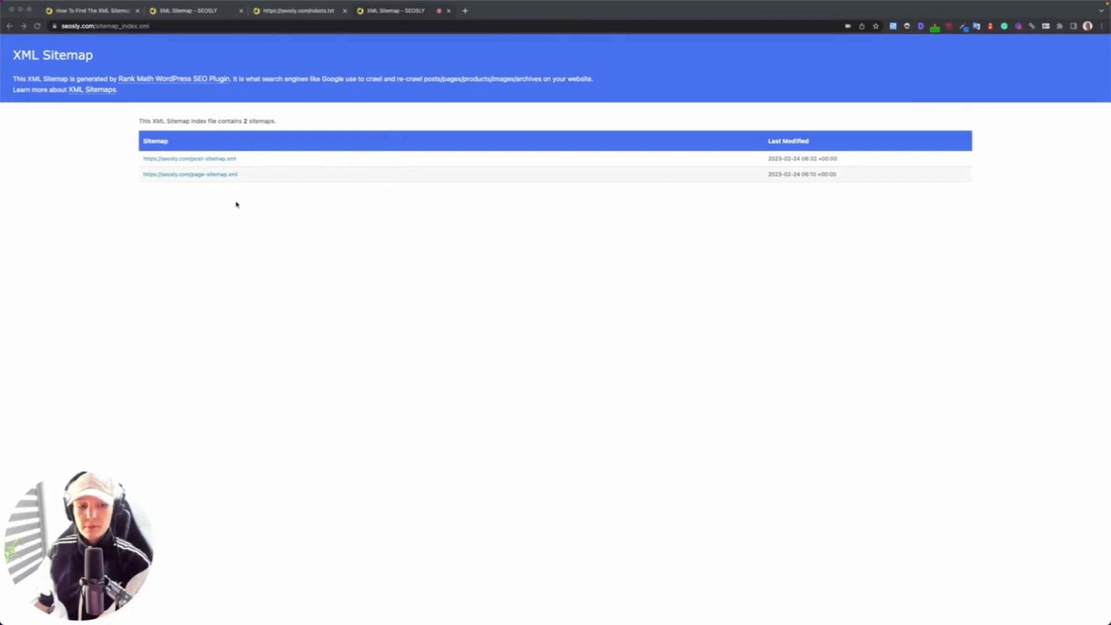
Bring the seosly.com sitemap_index.xml page in Chrome back into focus.
key(super+l)
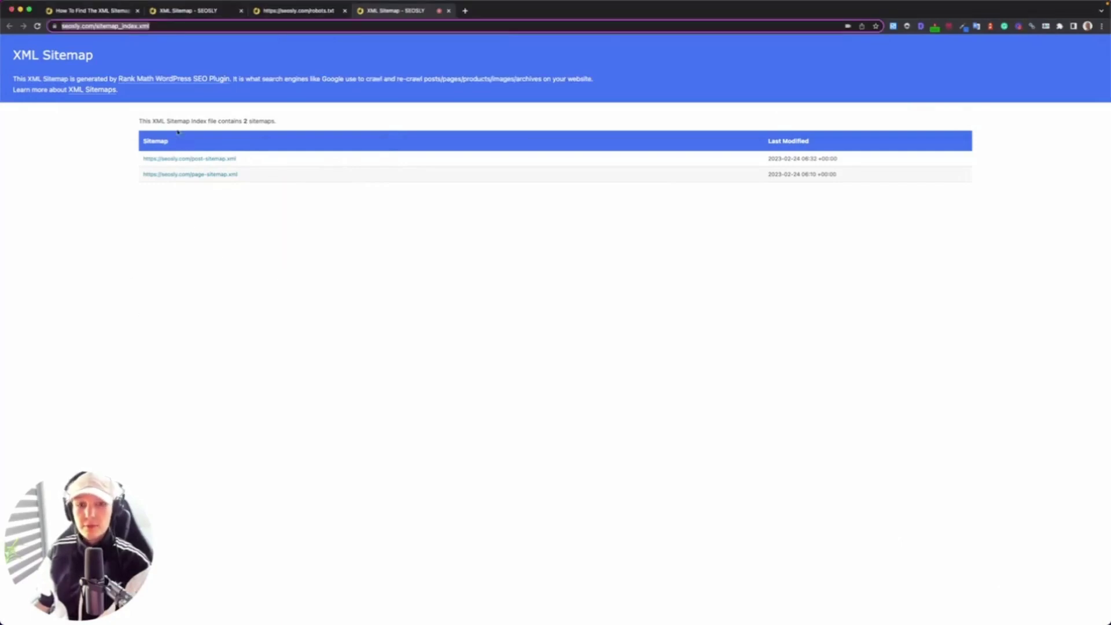
click(81, 194)
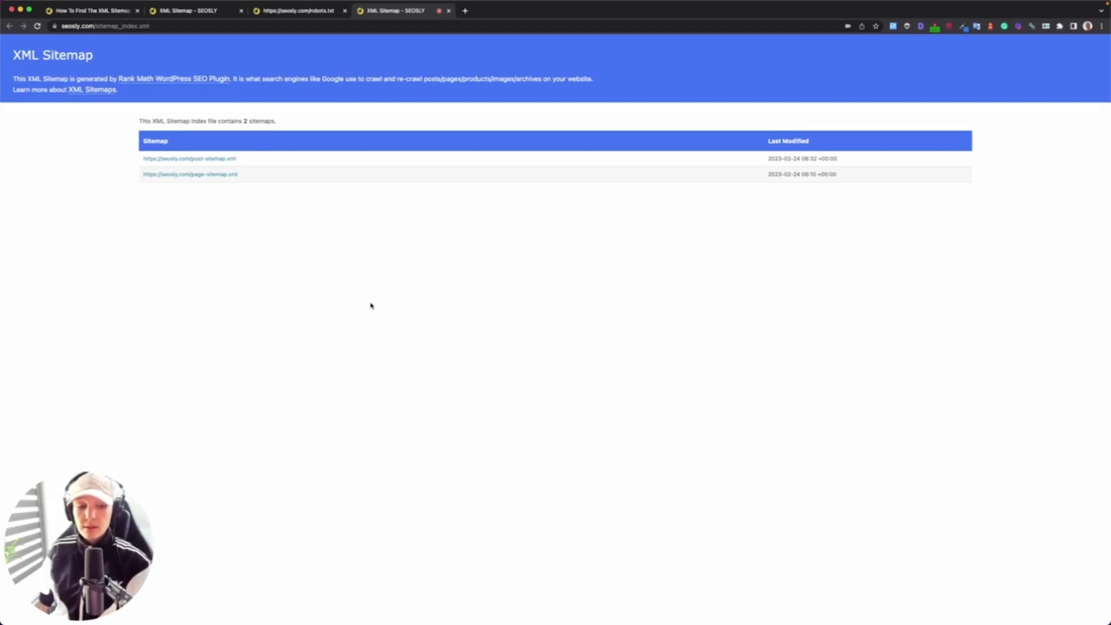
key(super+Tab)
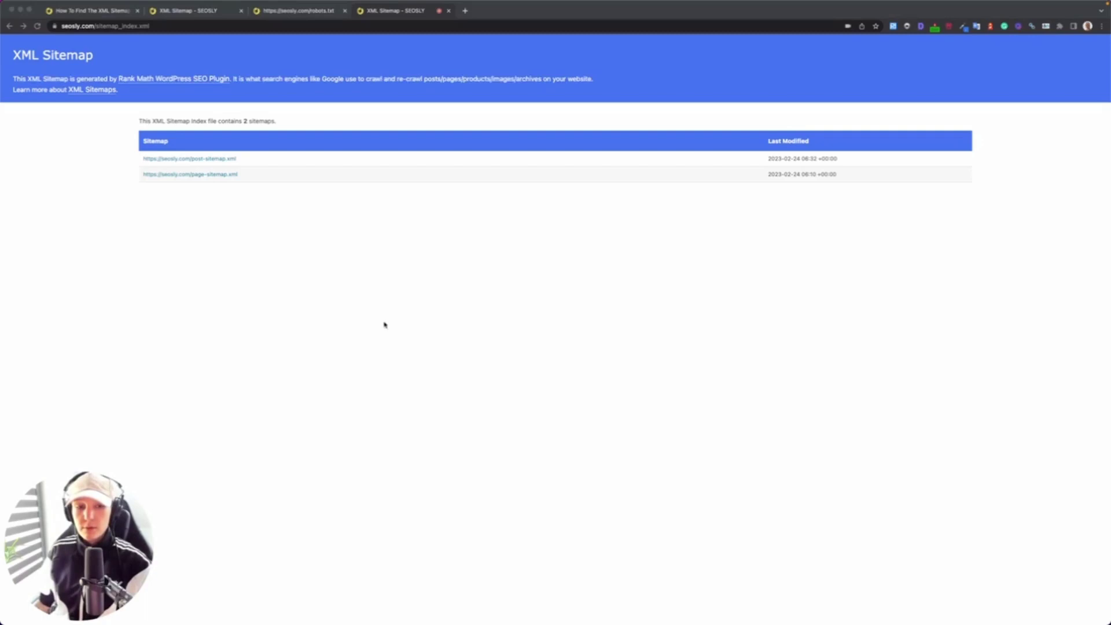
key(super+Tab)
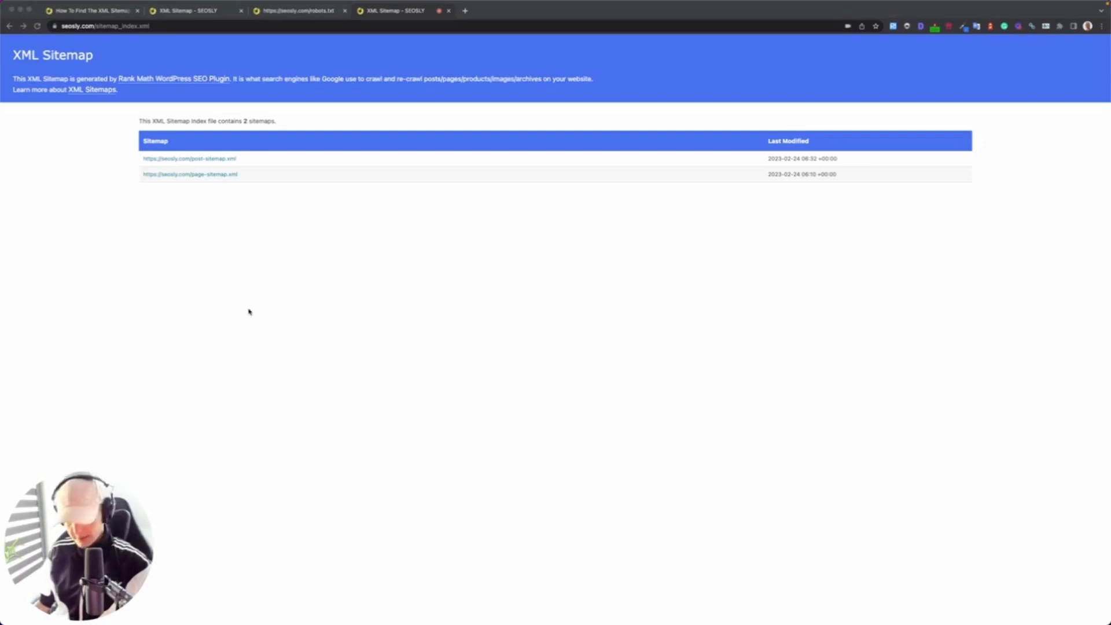
key(super+Tab)
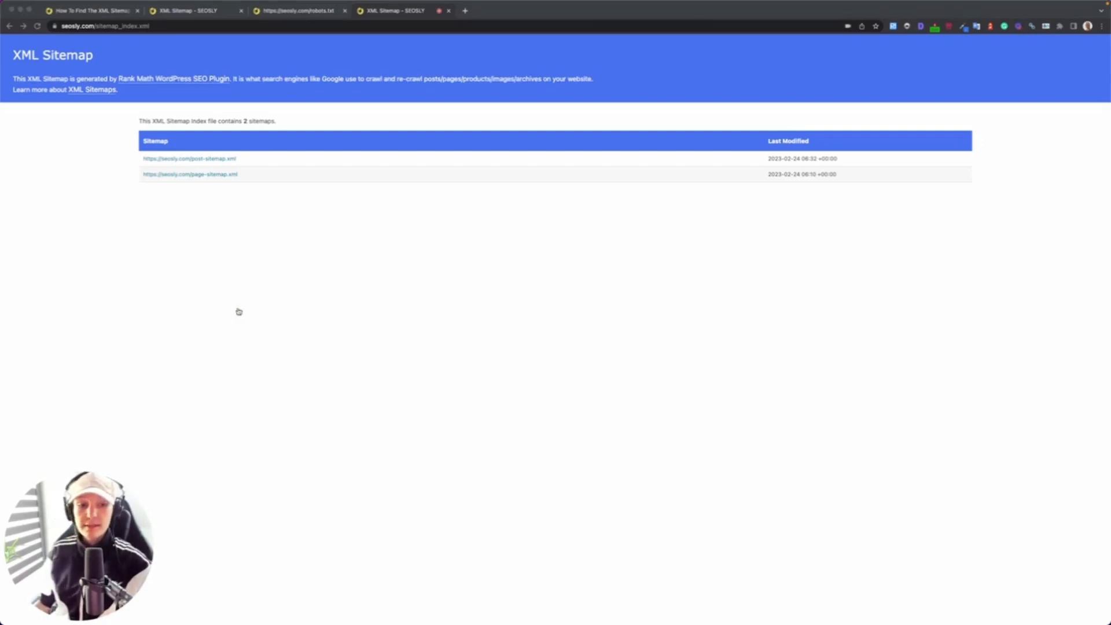
click(243, 327)
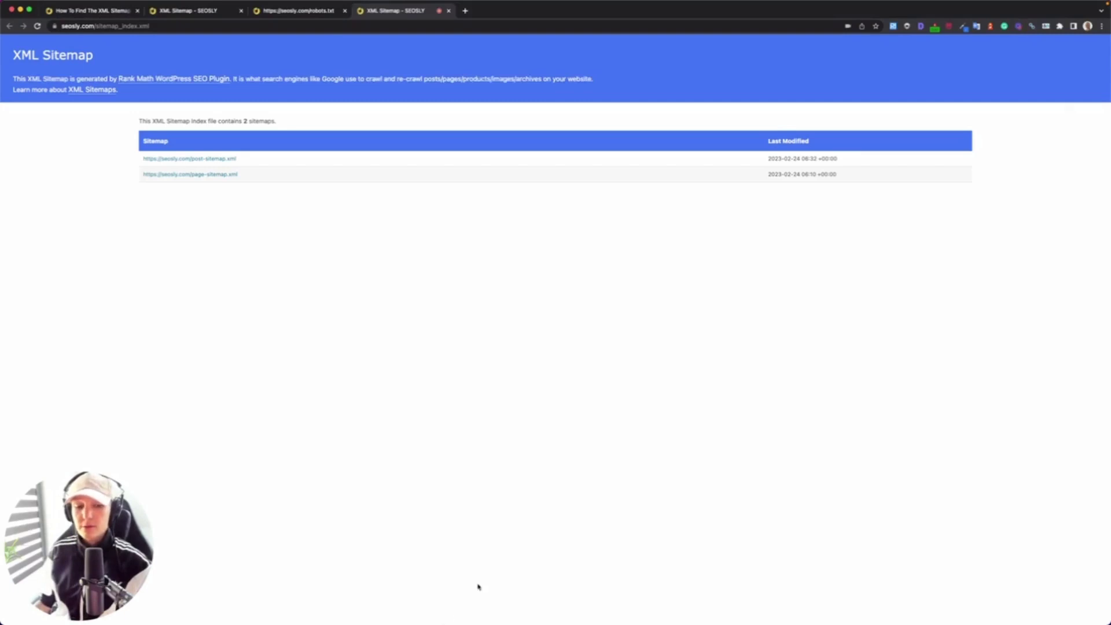
Return to Screaming Frog and show the Internal > HTML URLs.
mouse_move(428, 612)
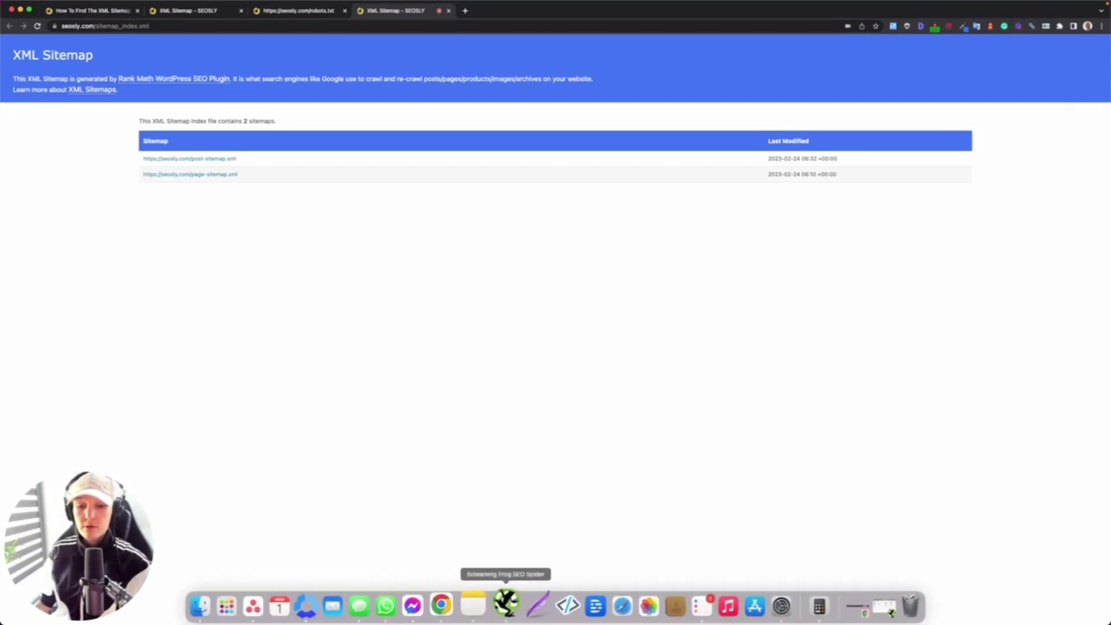
click(514, 604)
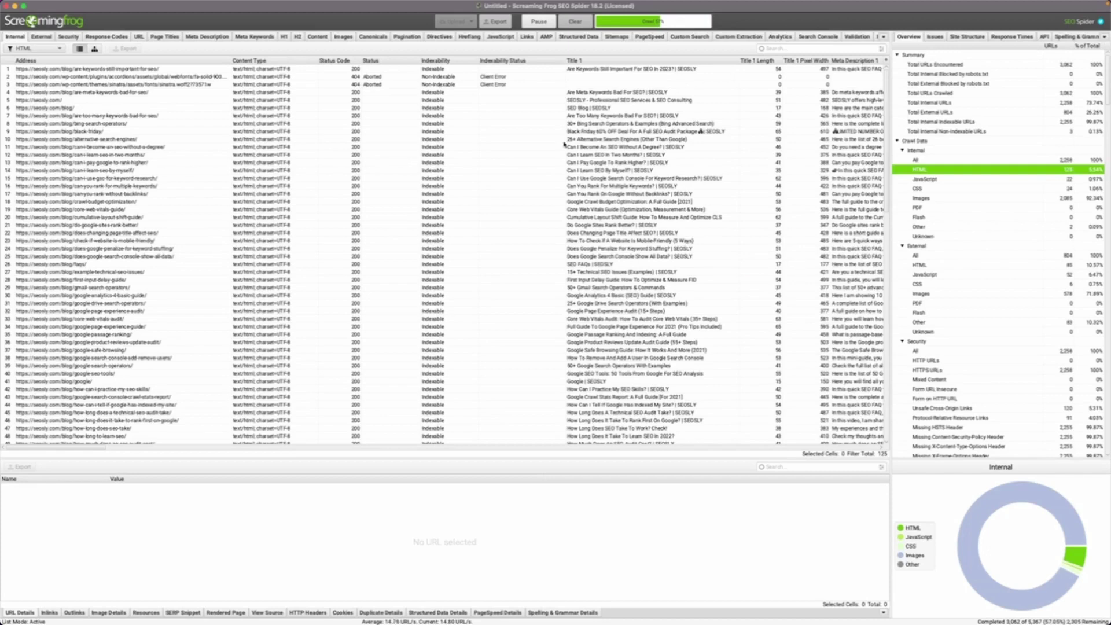
click(934, 188)
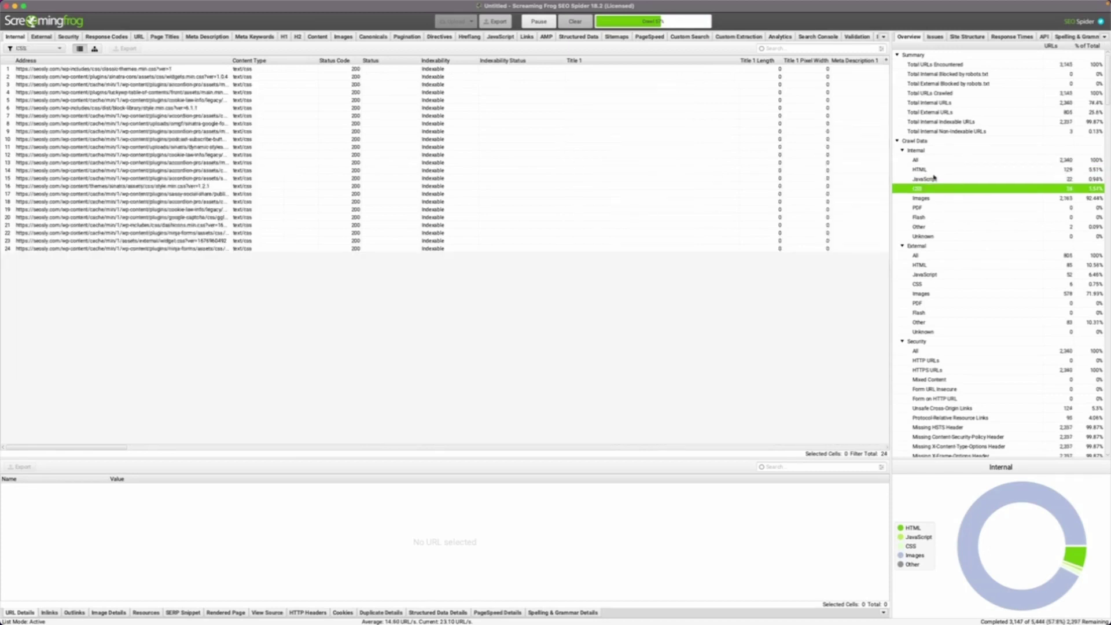
click(933, 169)
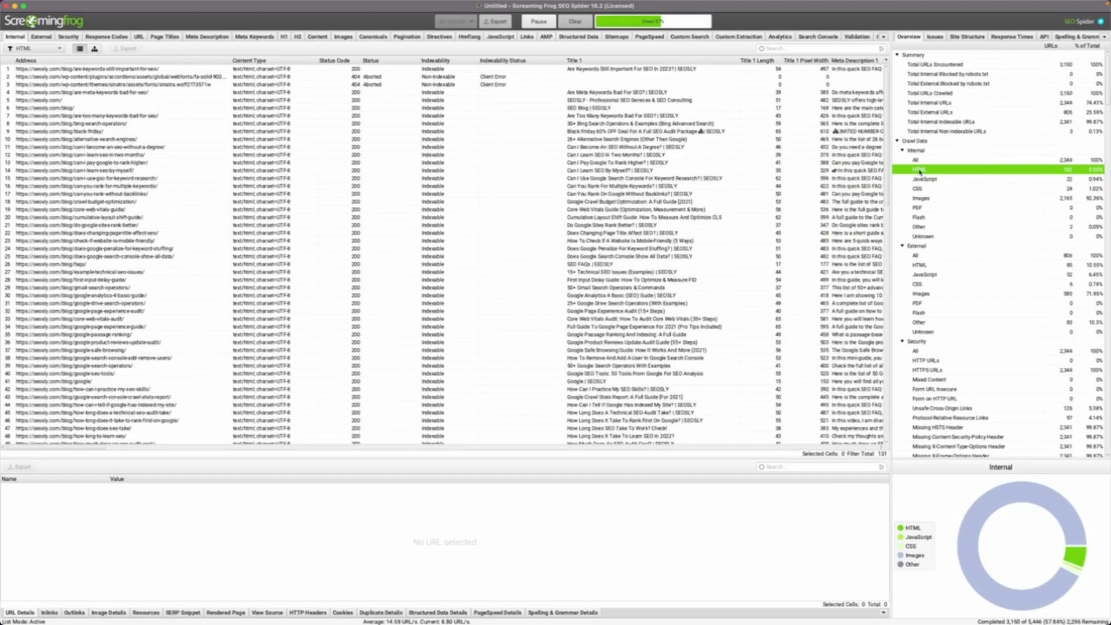
scroll(193, 153, down, 15)
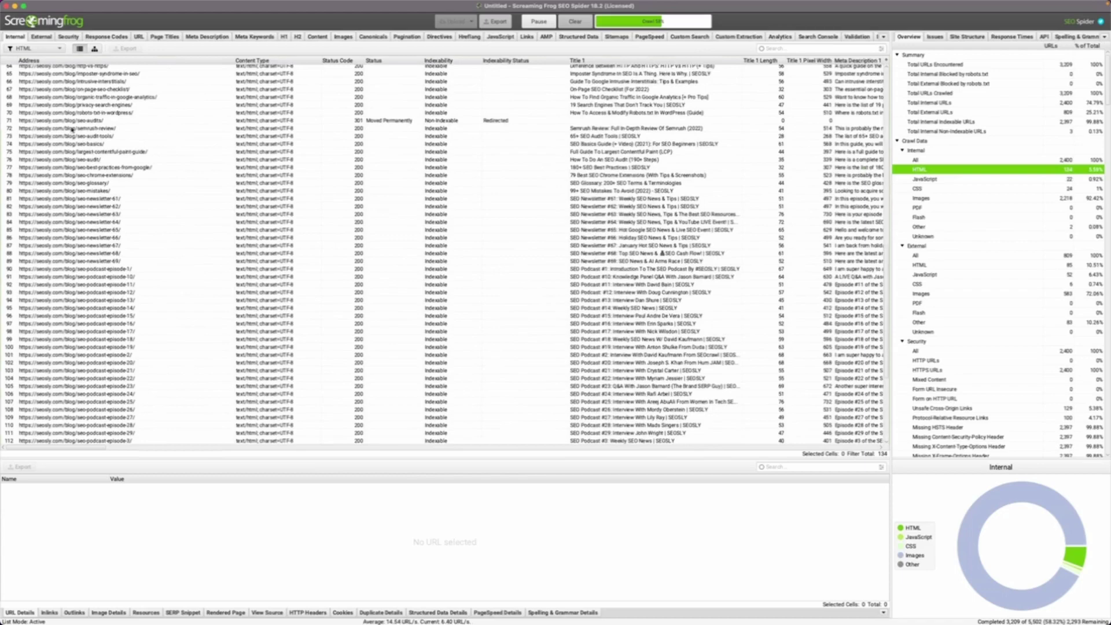
Sort the internal HTML list by Indexability so non-indexable URLs come first.
click(88, 125)
click(189, 61)
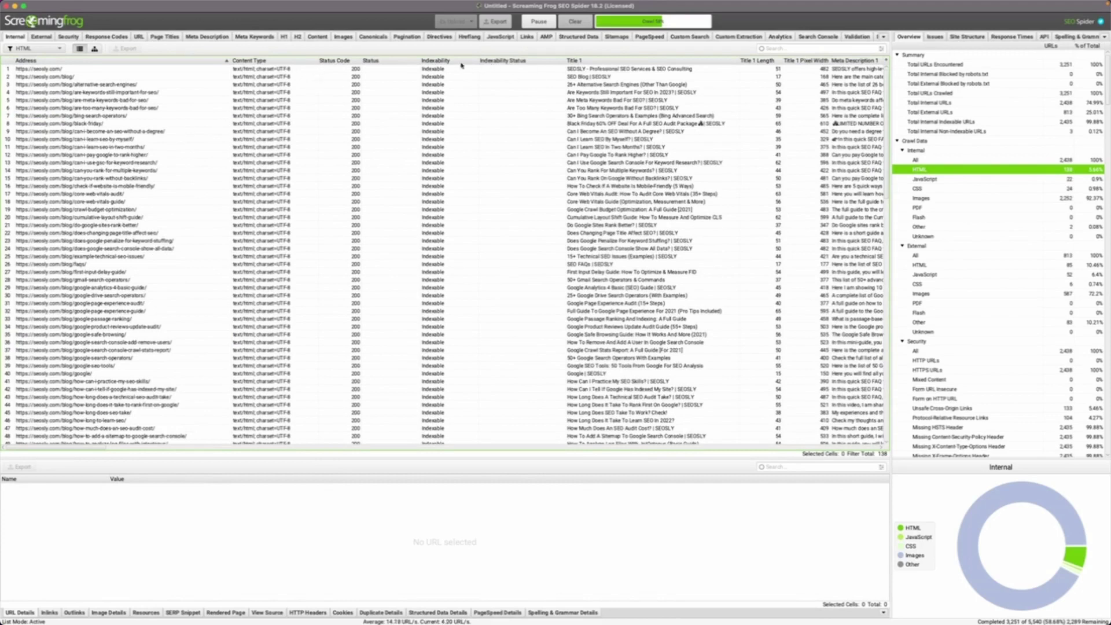
click(432, 61)
click(432, 61)
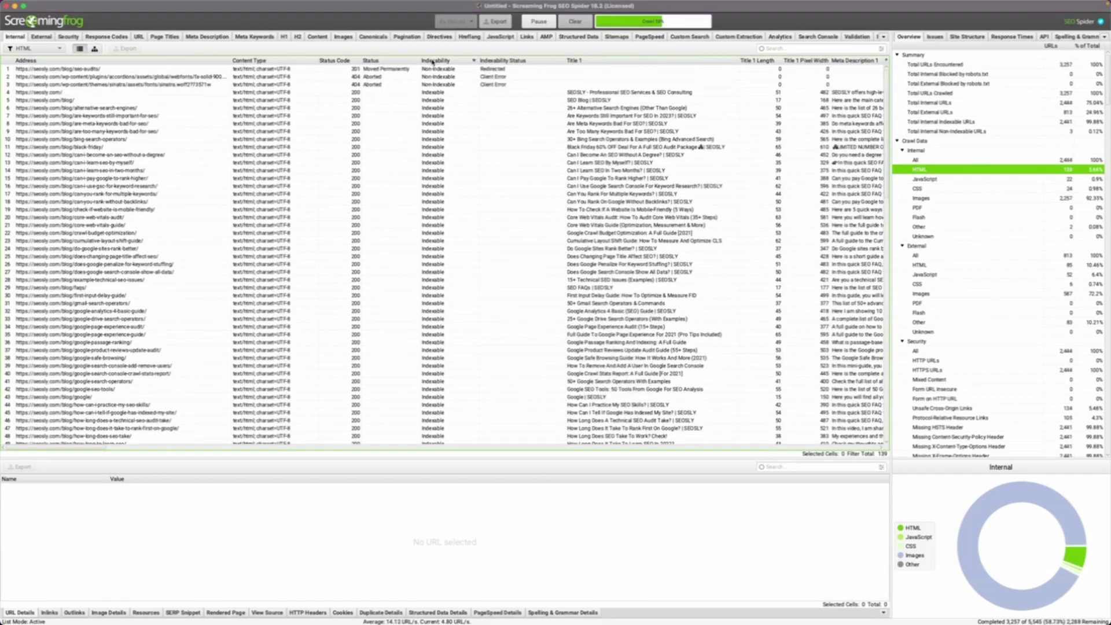
Inspect the redirected seo-audits, 404 seo-course, homepage and too-many-keywords article URLs.
click(71, 69)
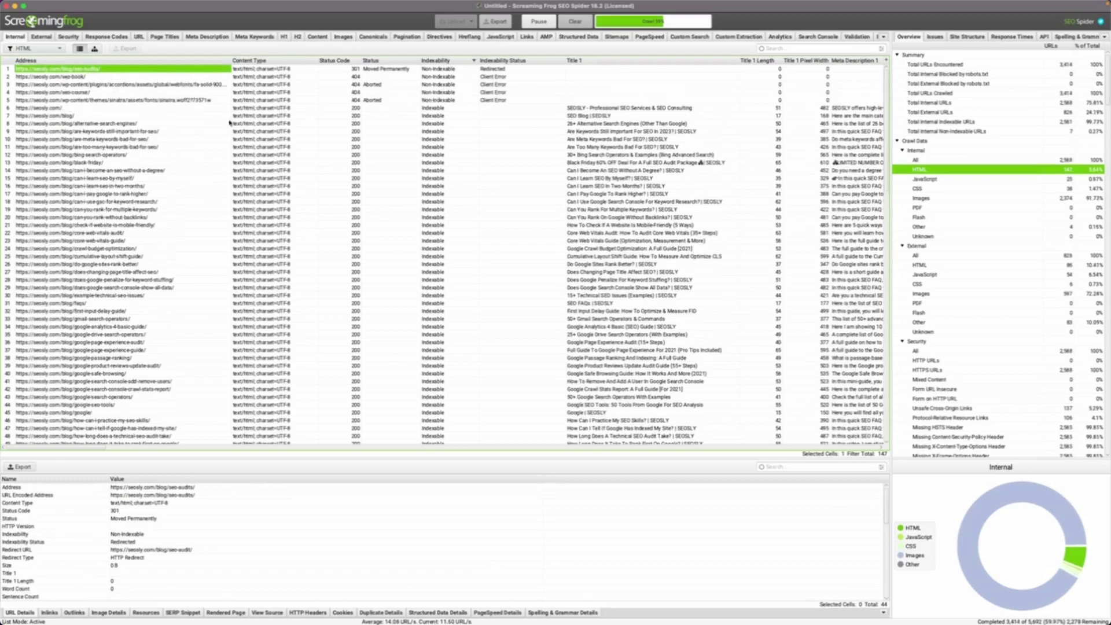
click(411, 91)
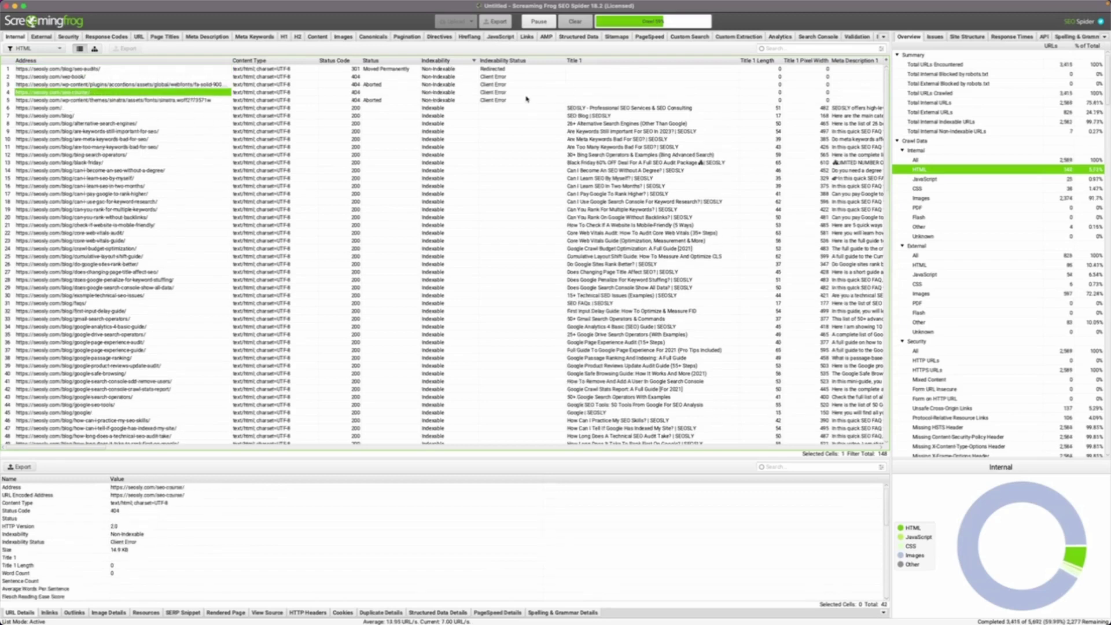
click(61, 117)
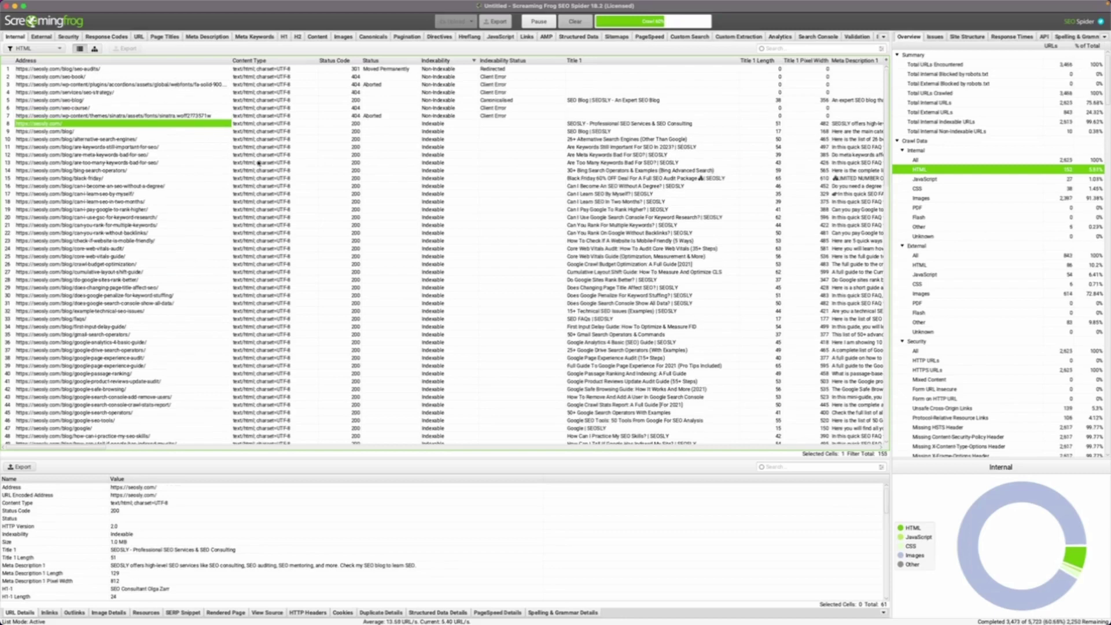
click(217, 163)
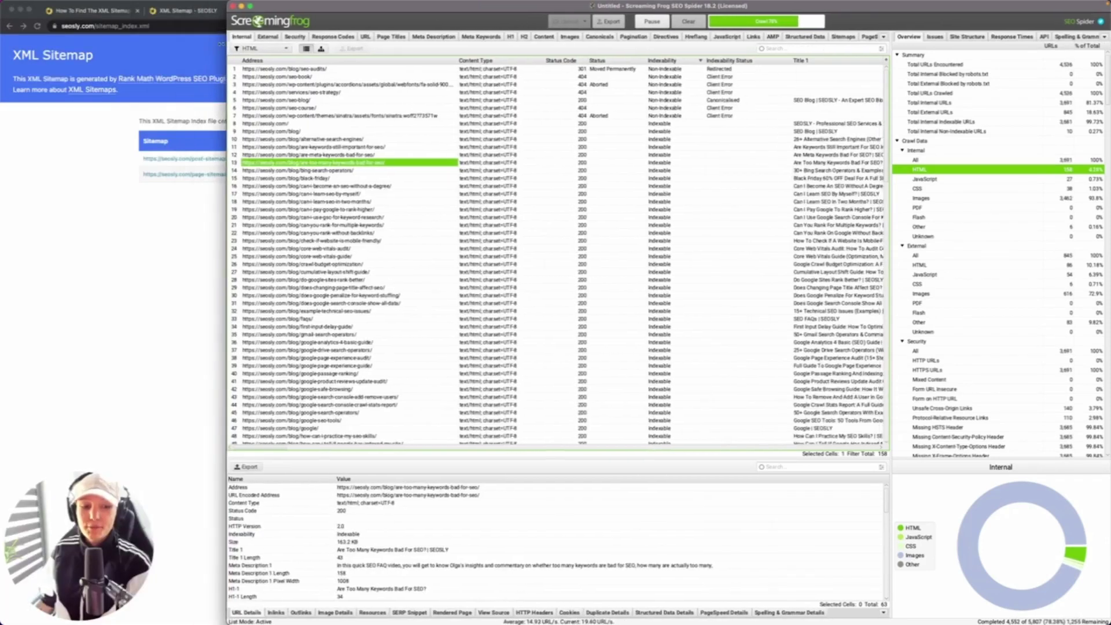
drag(226, 44, 177, 47)
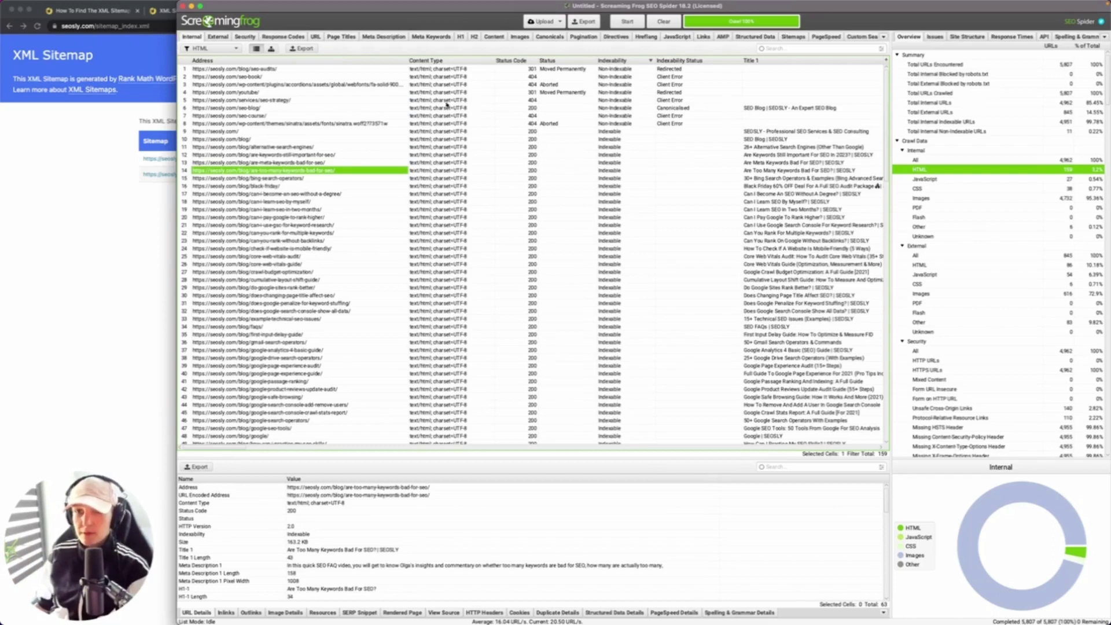
Maximise the window, run Crawl Analysis > Start, and reselect Internal > HTML.
double_click(587, 9)
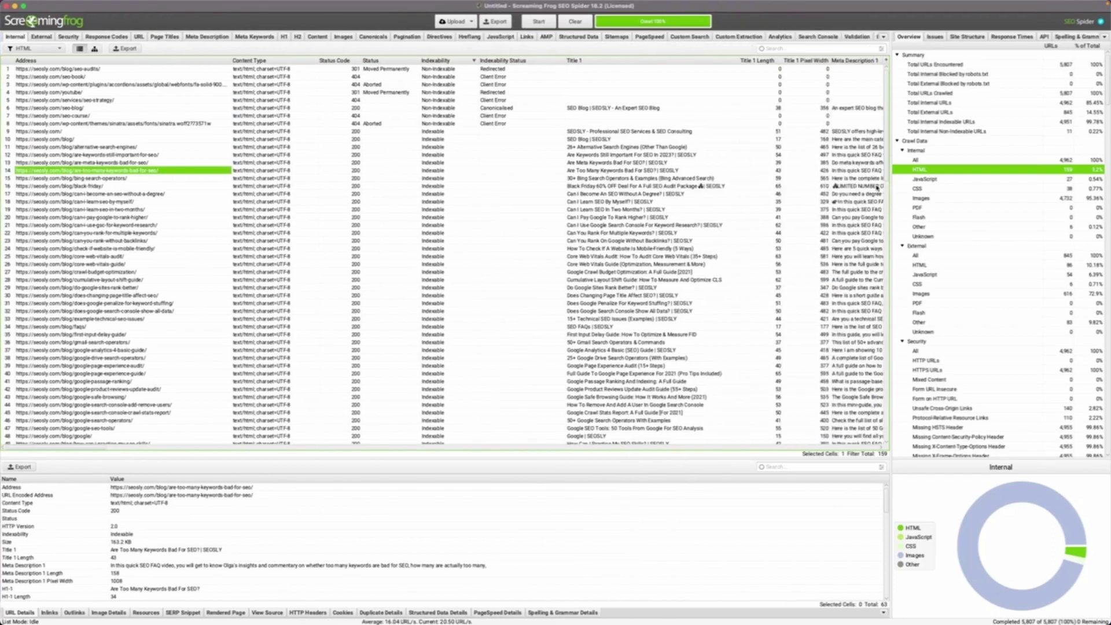
mouse_move(263, 4)
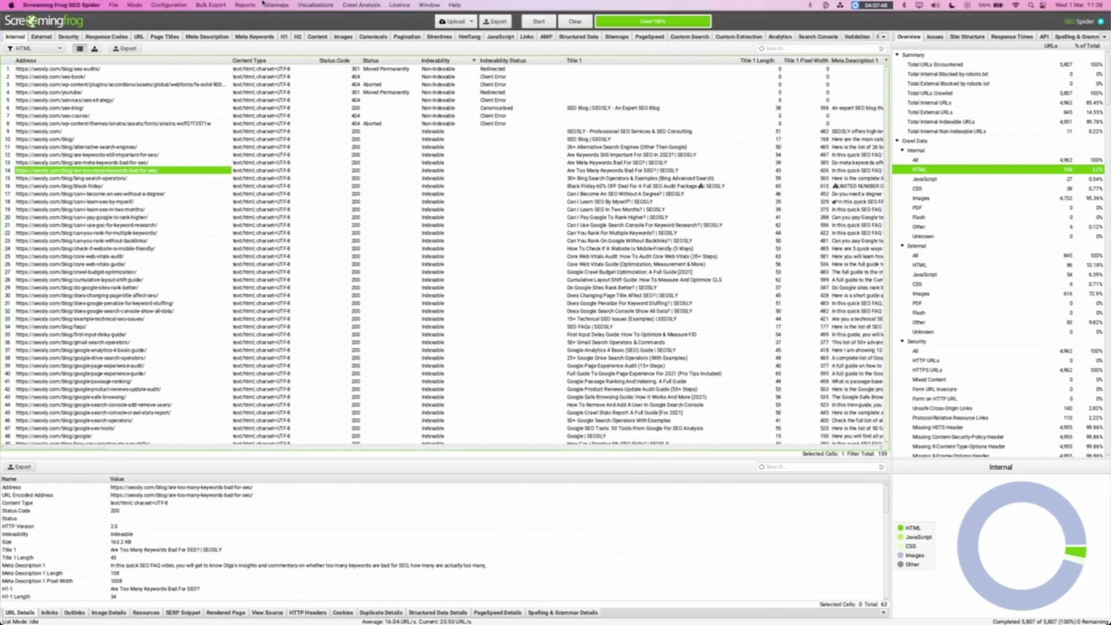
click(353, 5)
click(354, 23)
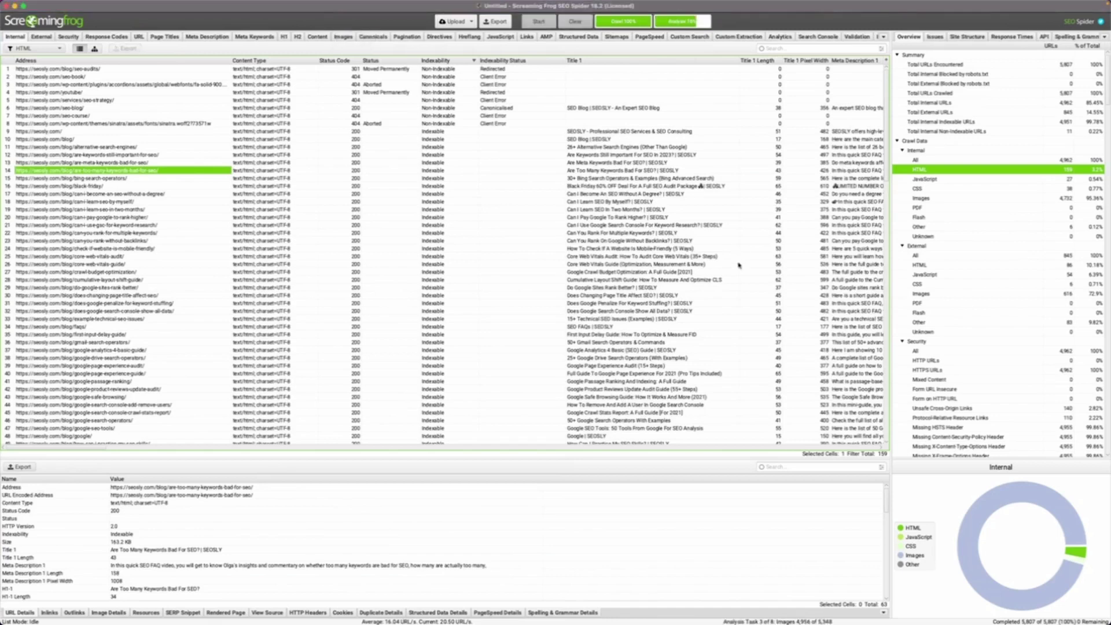
click(980, 178)
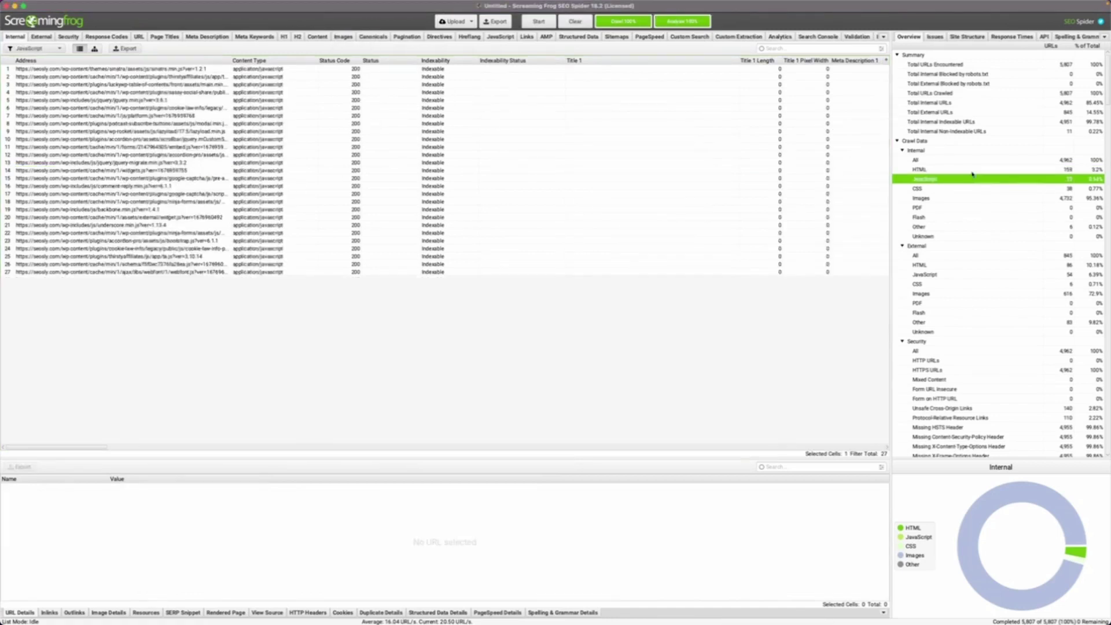
click(933, 169)
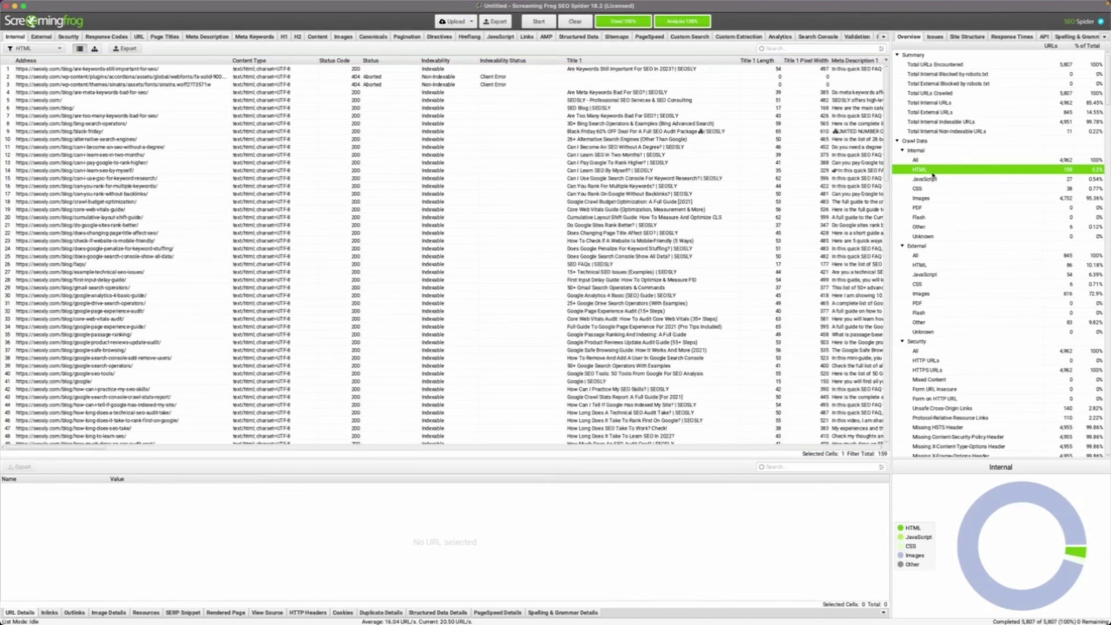
Confirm List mode is active and scroll through the 159 internal HTML URLs.
mouse_move(218, 3)
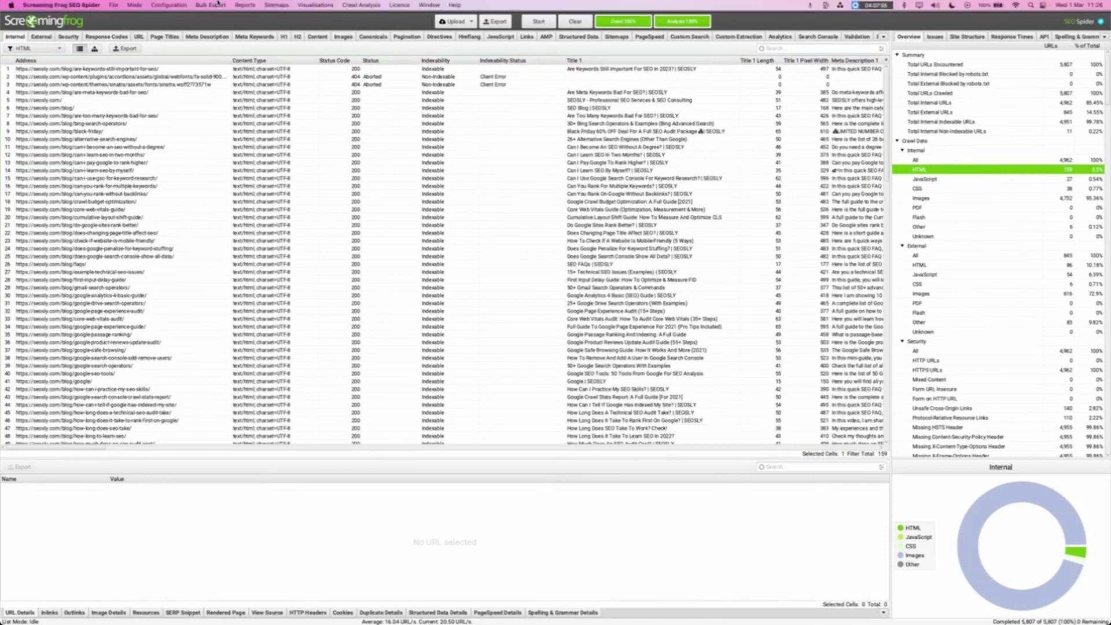
click(134, 5)
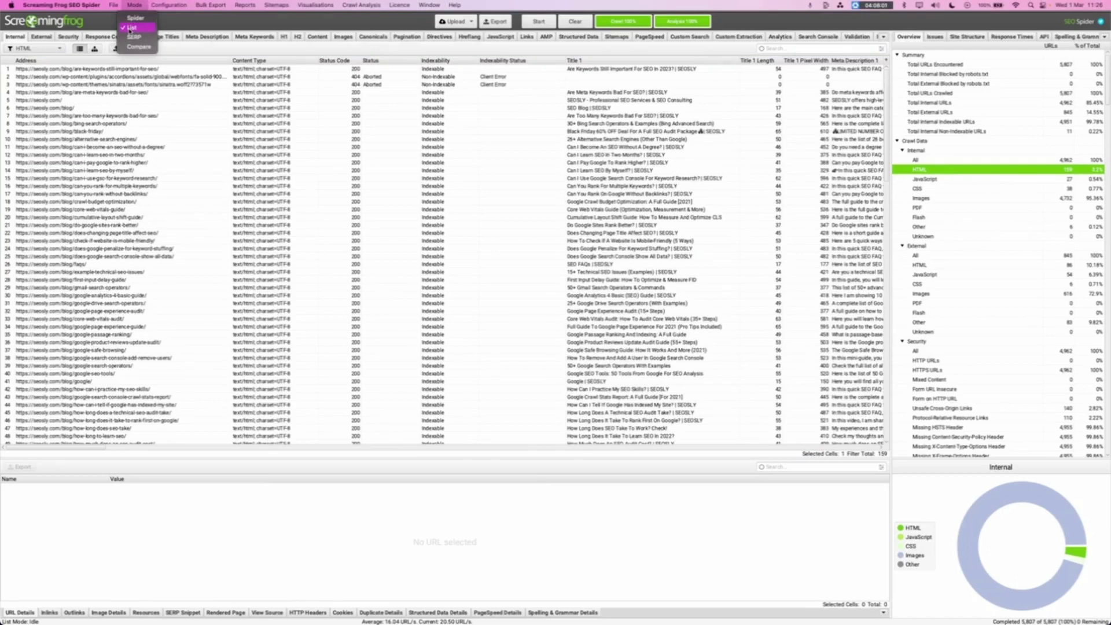
click(131, 28)
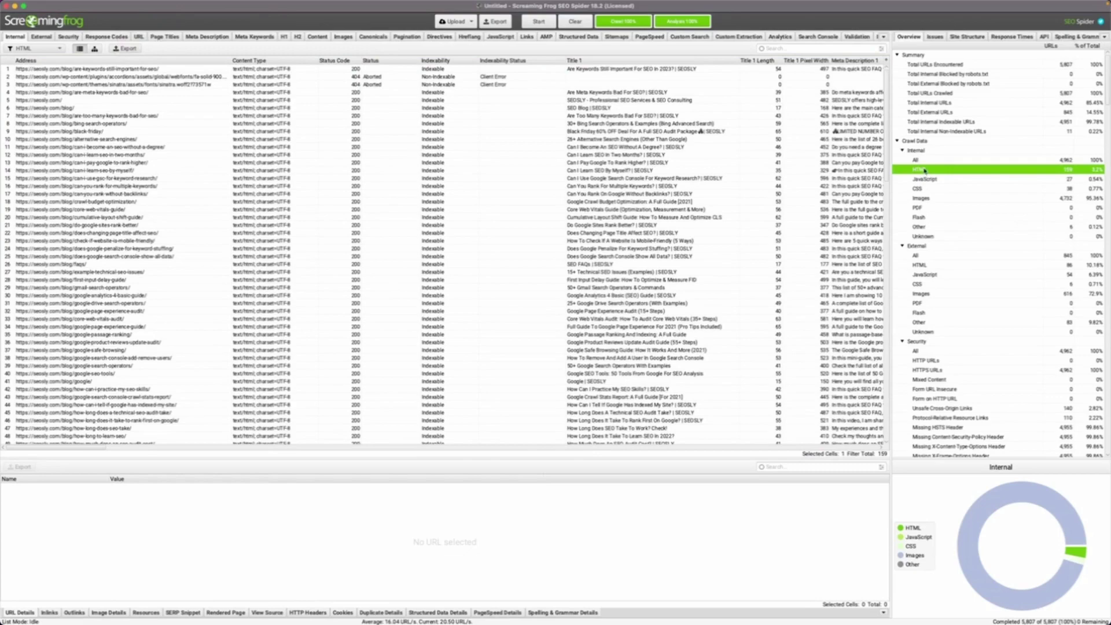
scroll(113, 341, down, 5)
scroll(114, 341, down, 15)
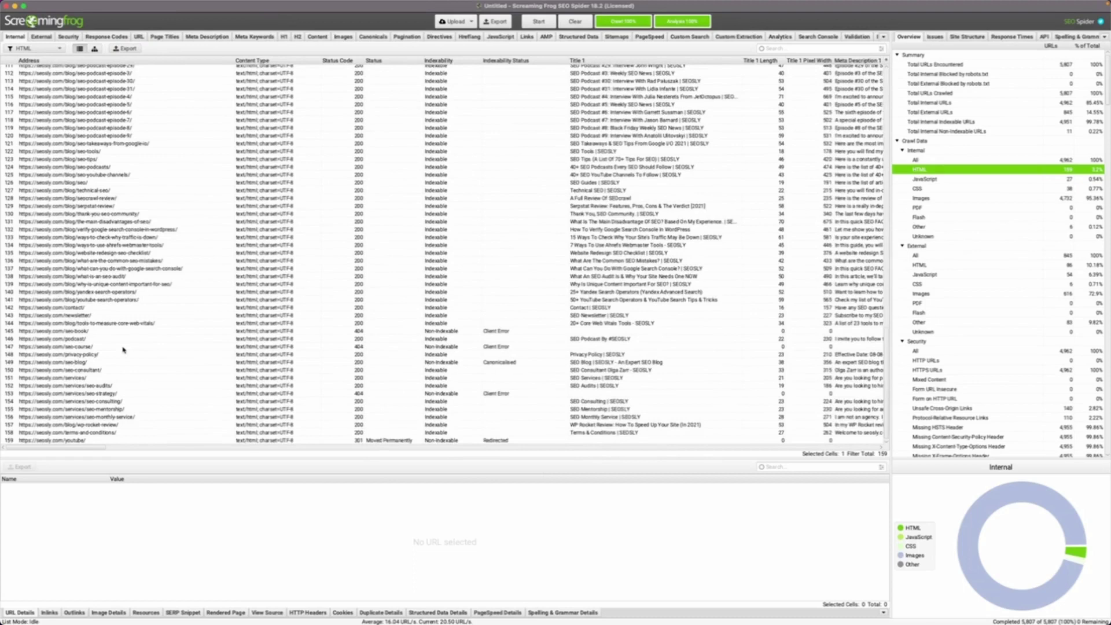
mouse_move(145, 2)
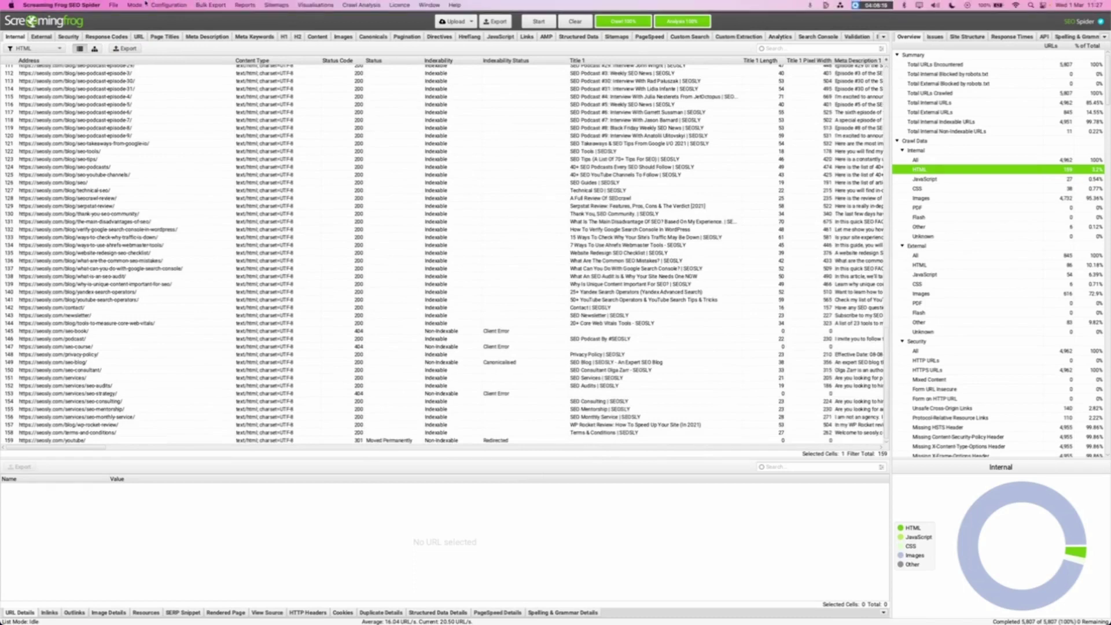
Enable 'Crawl These Sitemaps' and 'Auto Discover XML Sitemaps via robots.txt', then reselect Internal HTML.
click(144, 3)
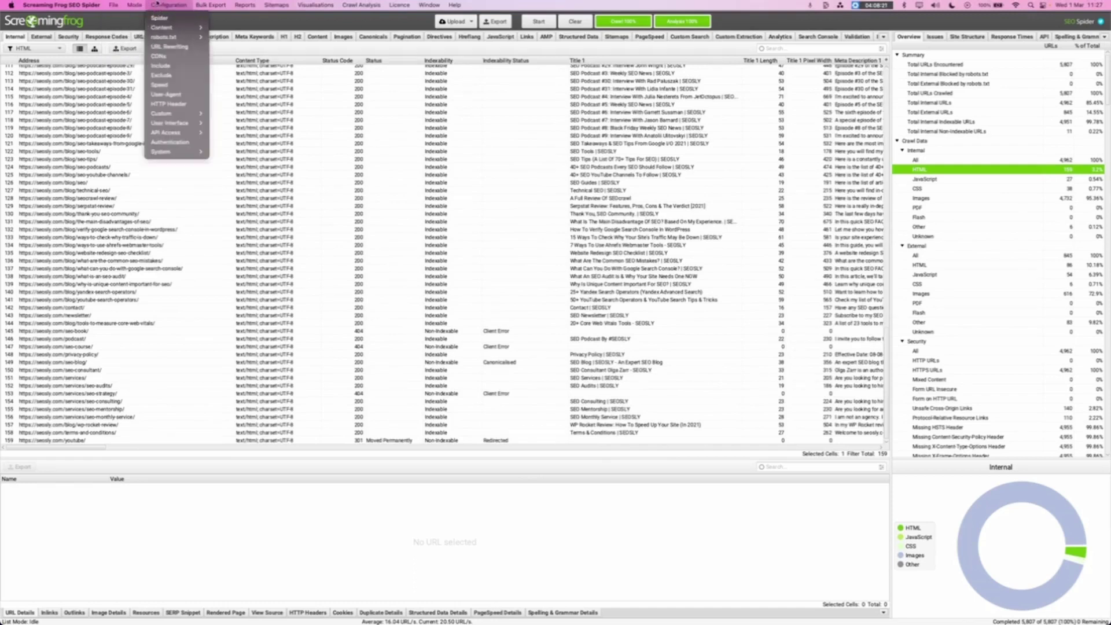
click(160, 18)
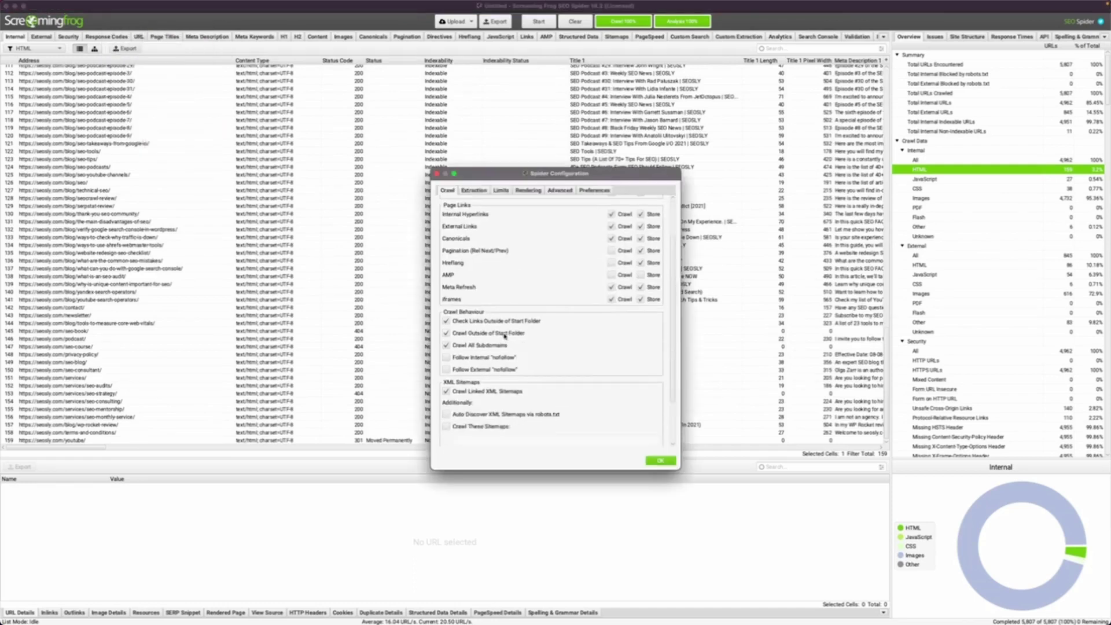
scroll(504, 336, down, 5)
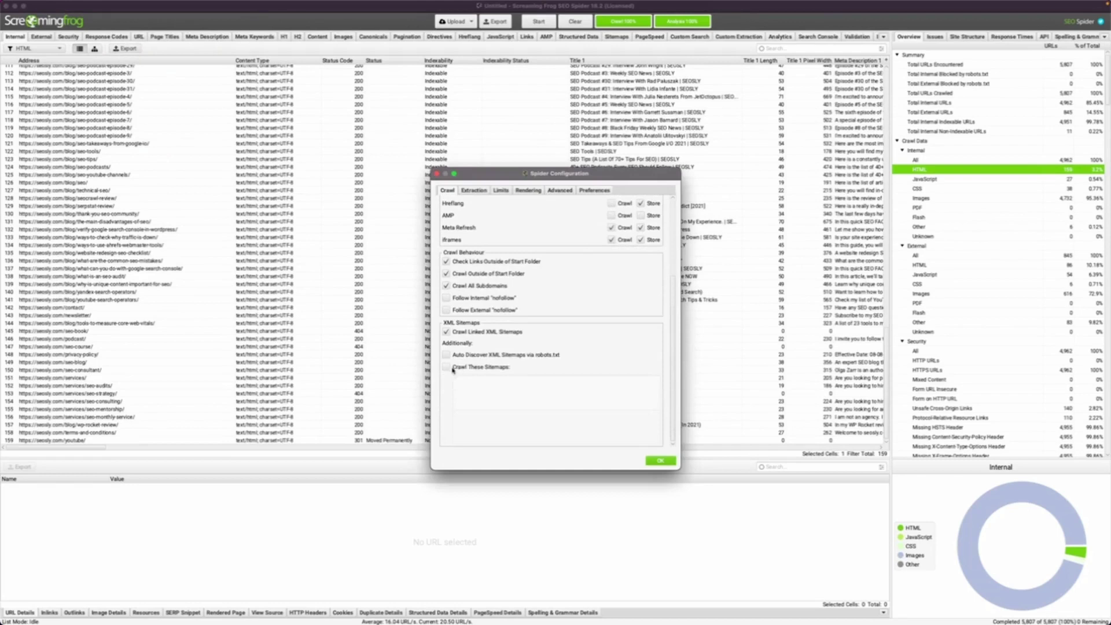
click(447, 367)
click(478, 356)
key(Return)
click(932, 172)
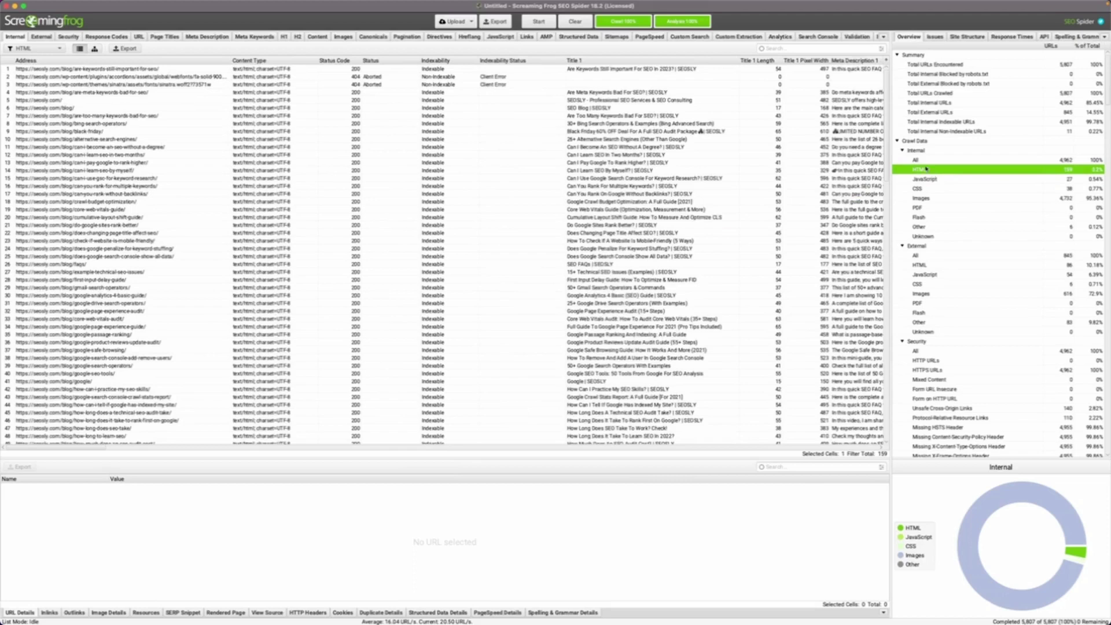
Inspect the keywords page, then scroll Overview down to the Sitemaps report.
click(2, 119)
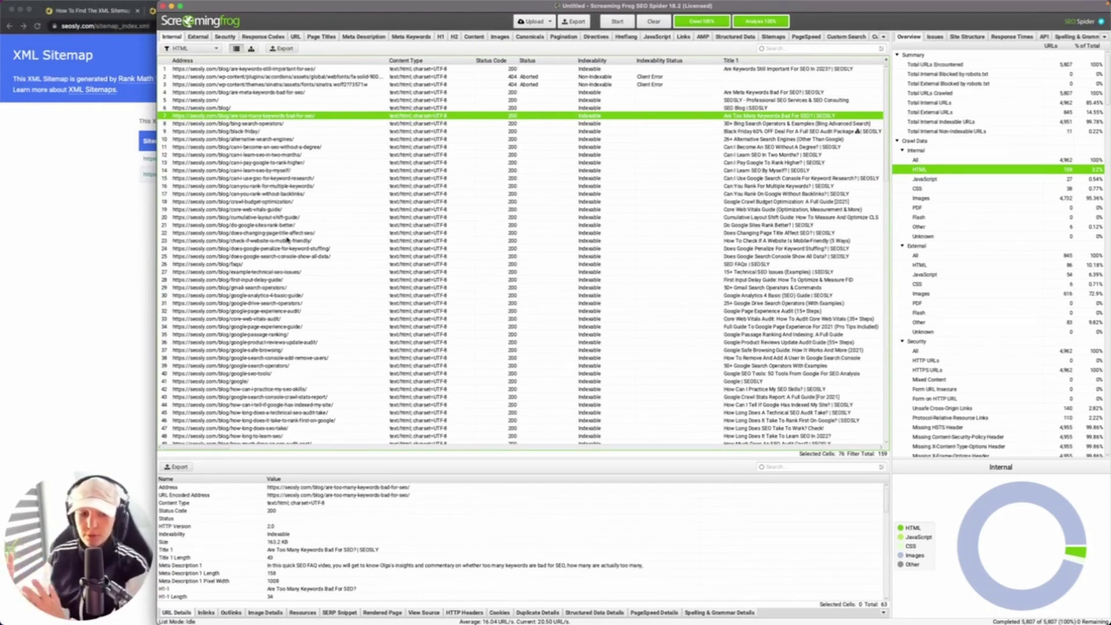
click(947, 198)
scroll(951, 203, down, 5)
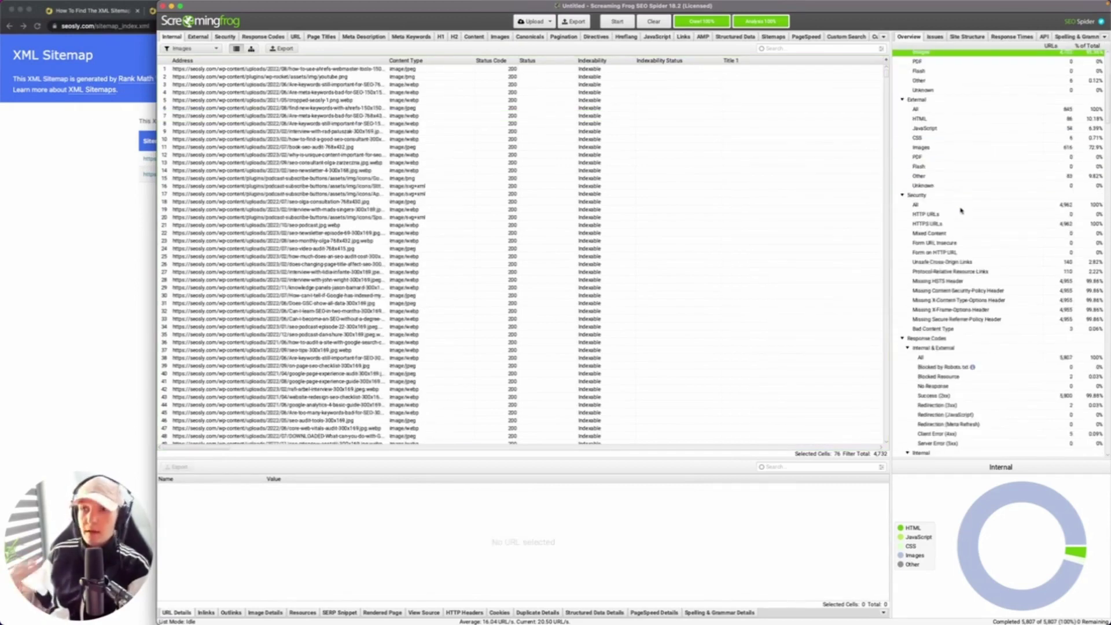
scroll(963, 212, down, 10)
scroll(972, 214, down, 15)
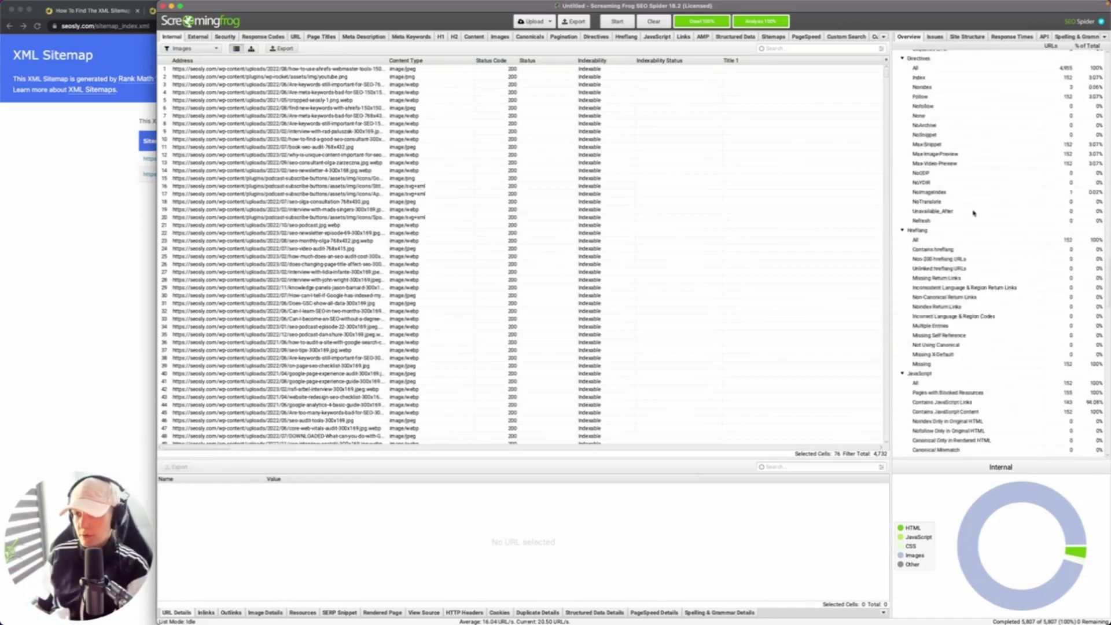
scroll(973, 213, down, 15)
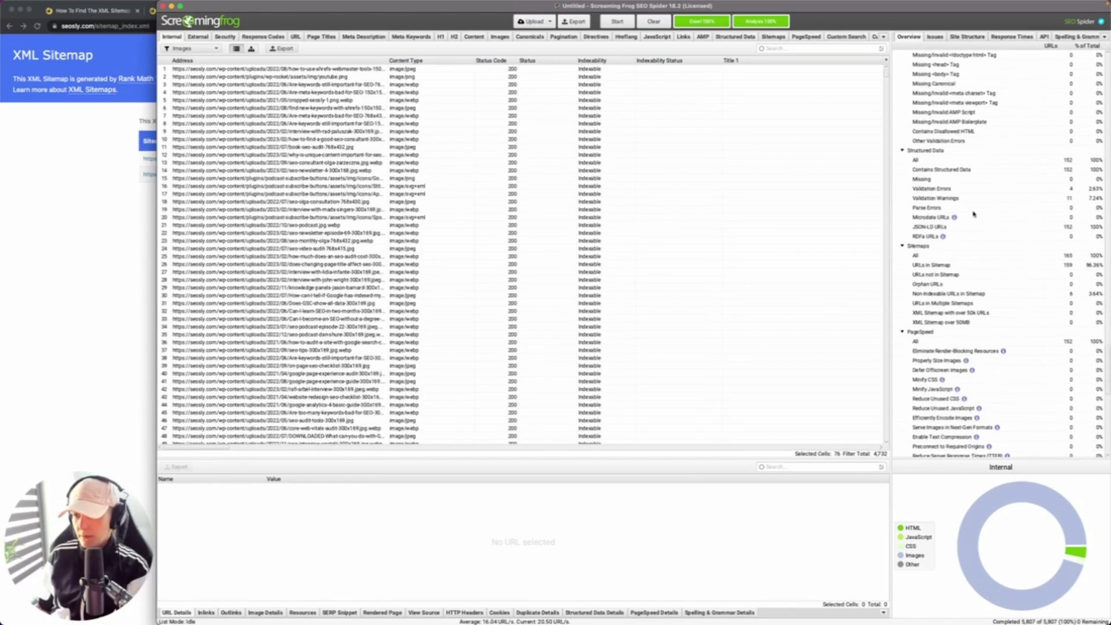
click(940, 247)
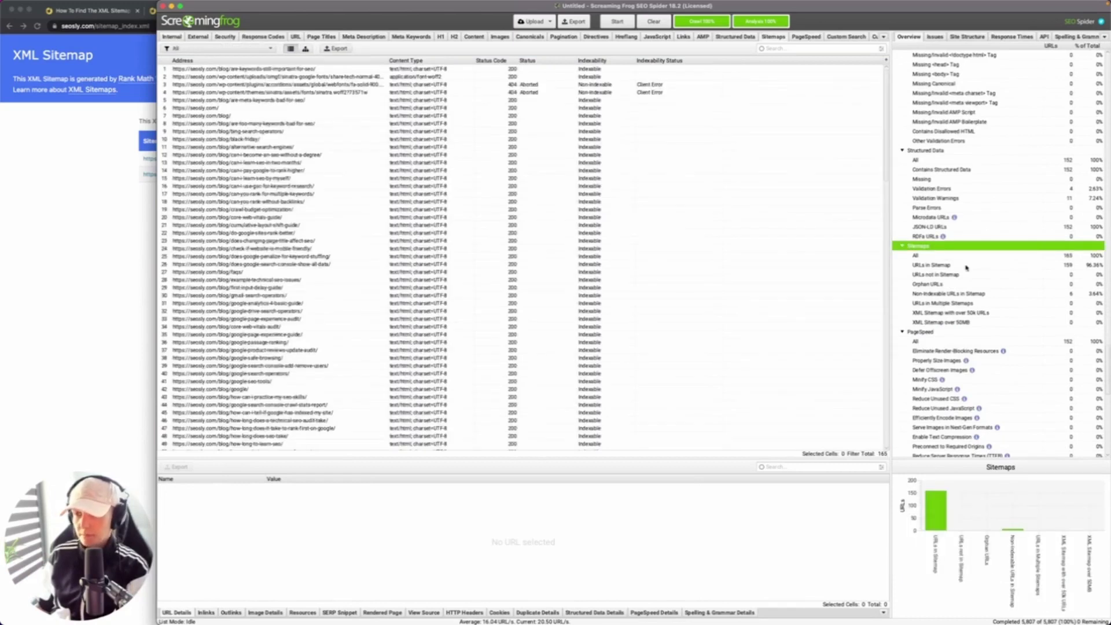
Check the All, URLs in Sitemap (159), URLs not in Sitemap and Orphan URLs (0) filters.
click(956, 256)
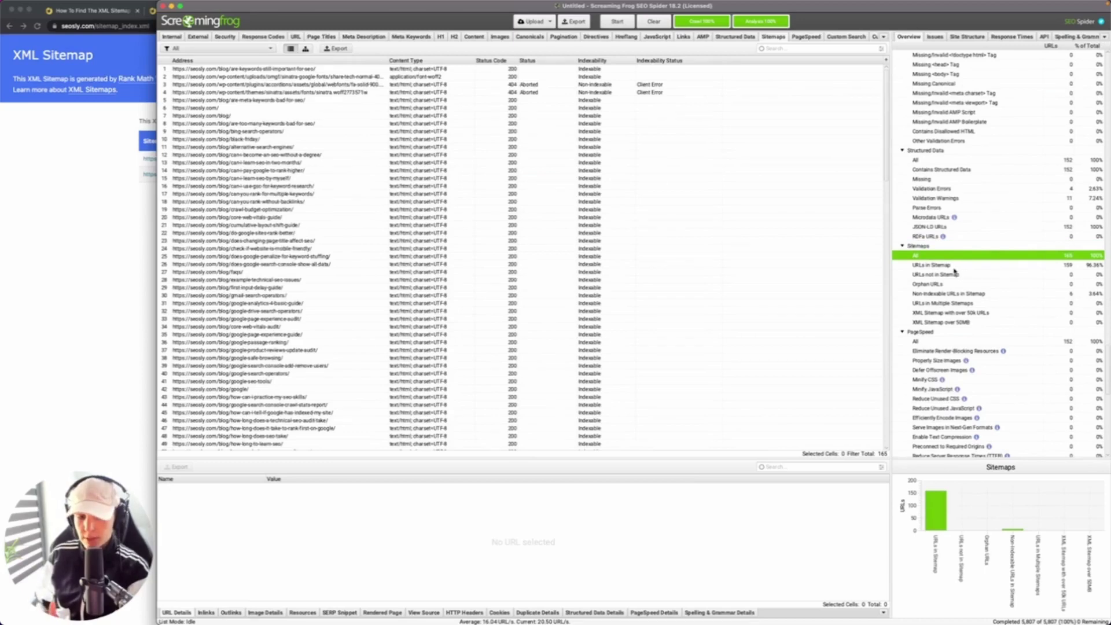
click(954, 270)
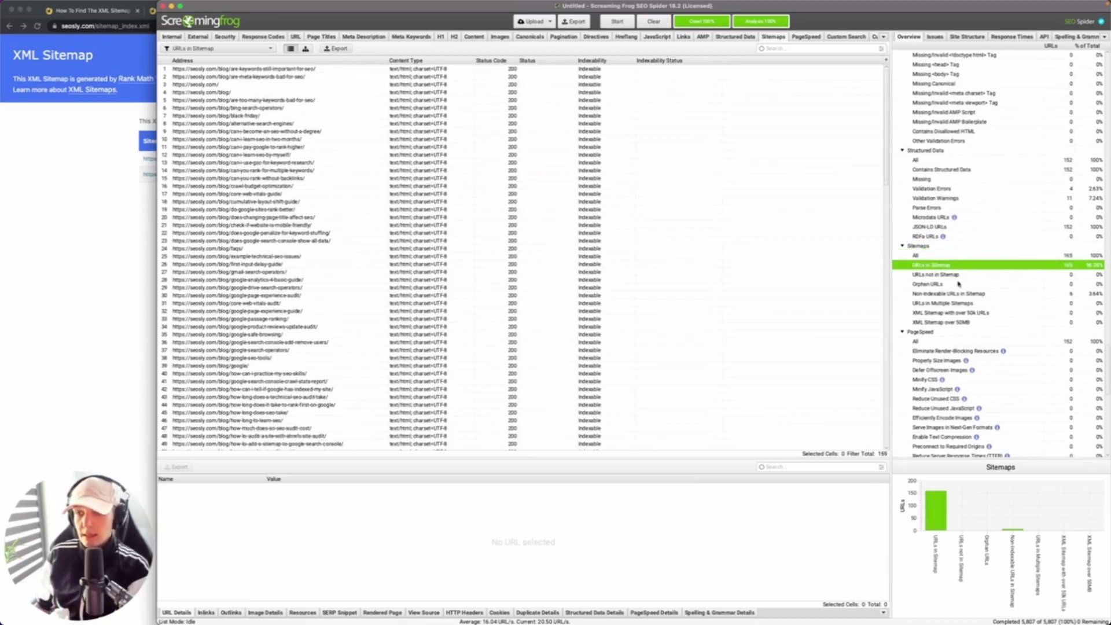
click(954, 276)
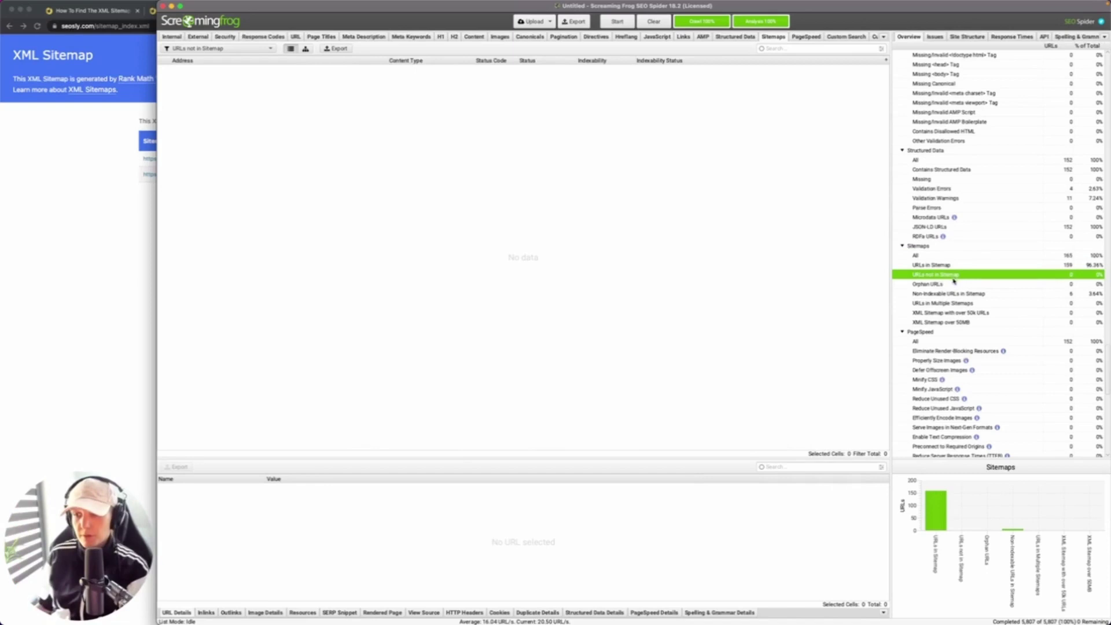
click(956, 284)
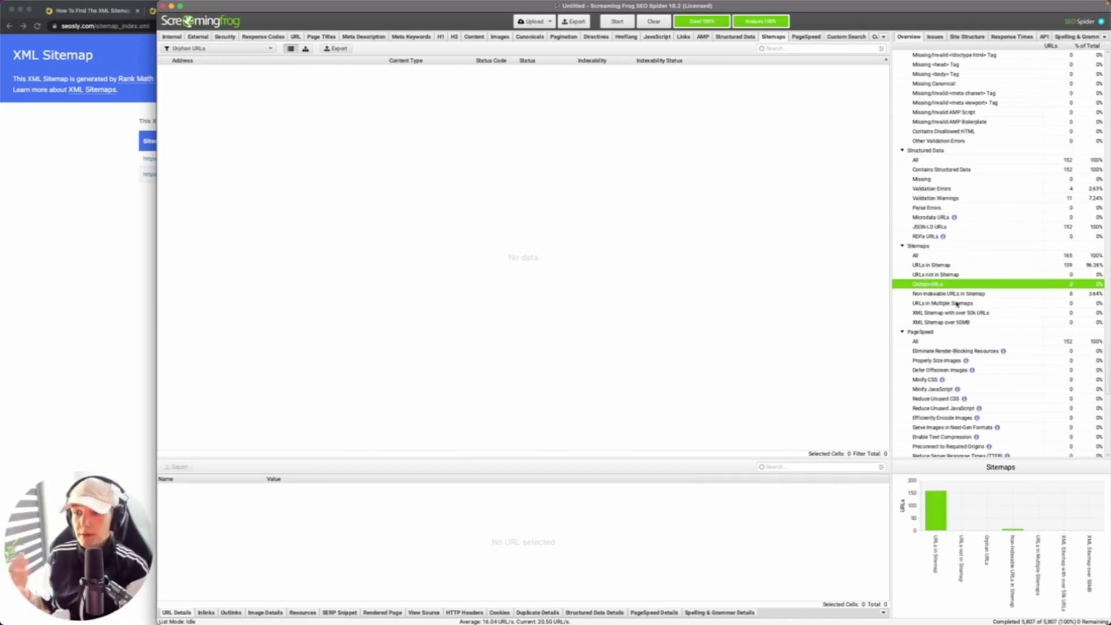
Filter Sitemaps to Non-Indexable URLs in Sitemap and select all six listed addresses.
click(963, 293)
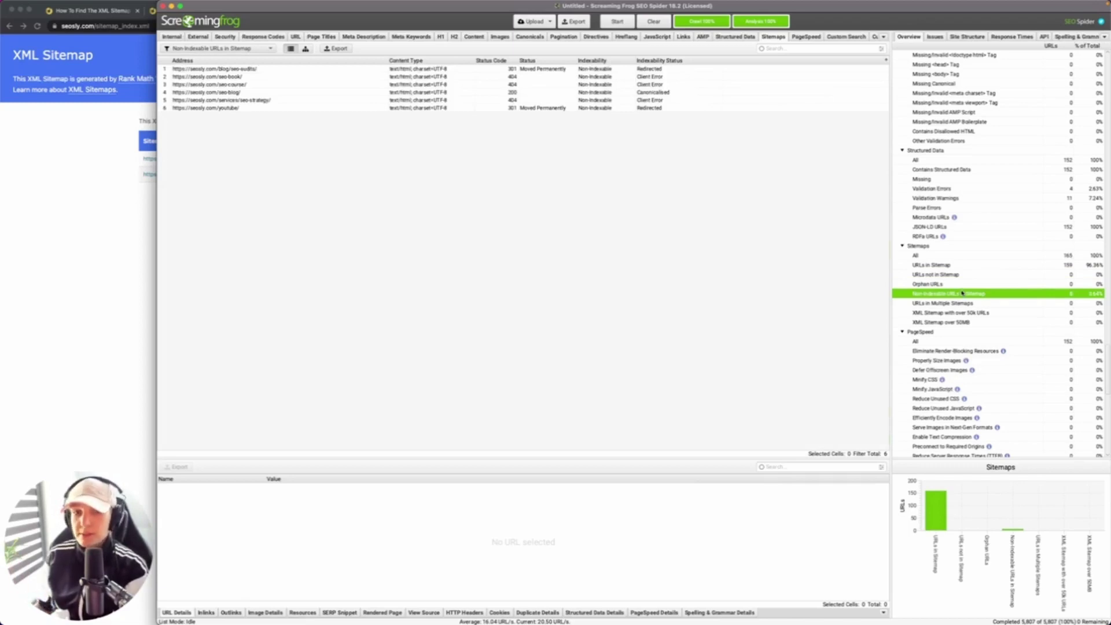
drag(272, 109, 274, 80)
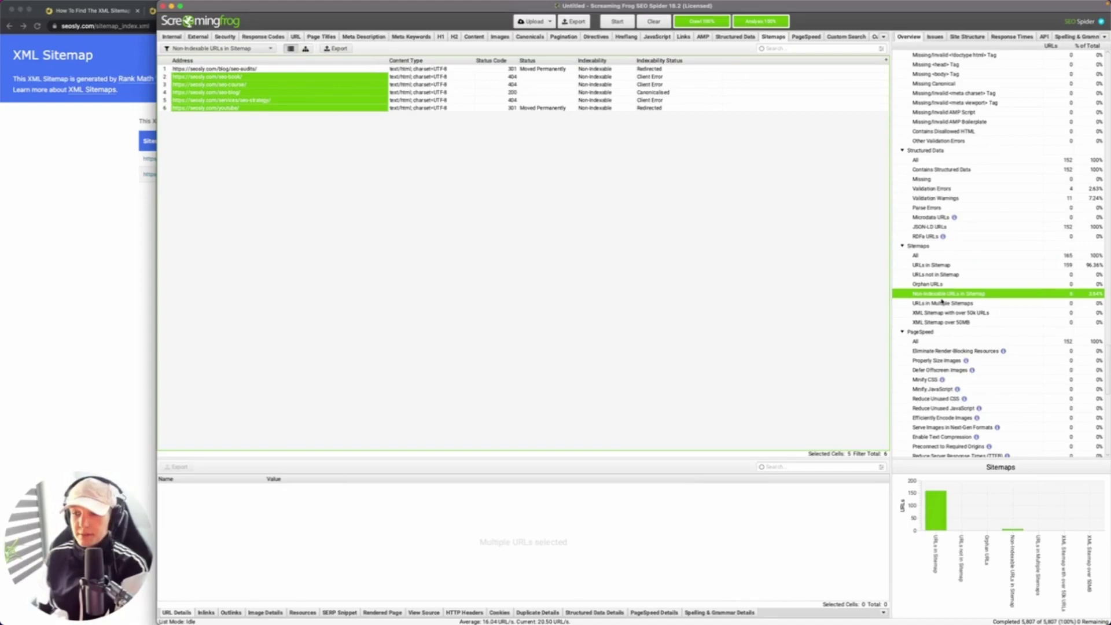
click(963, 323)
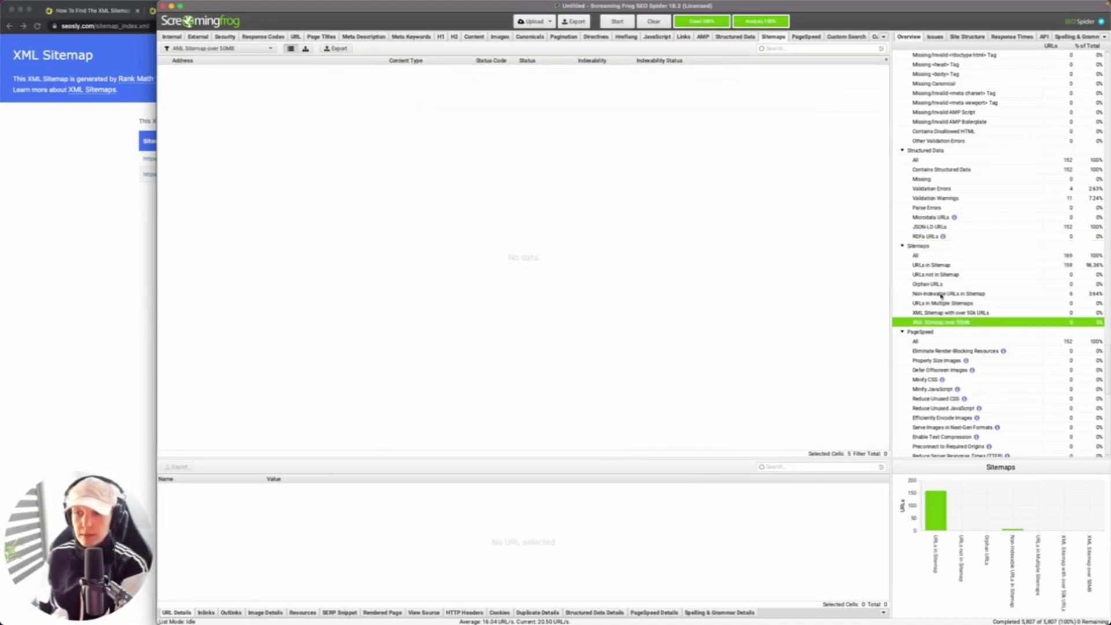
click(928, 257)
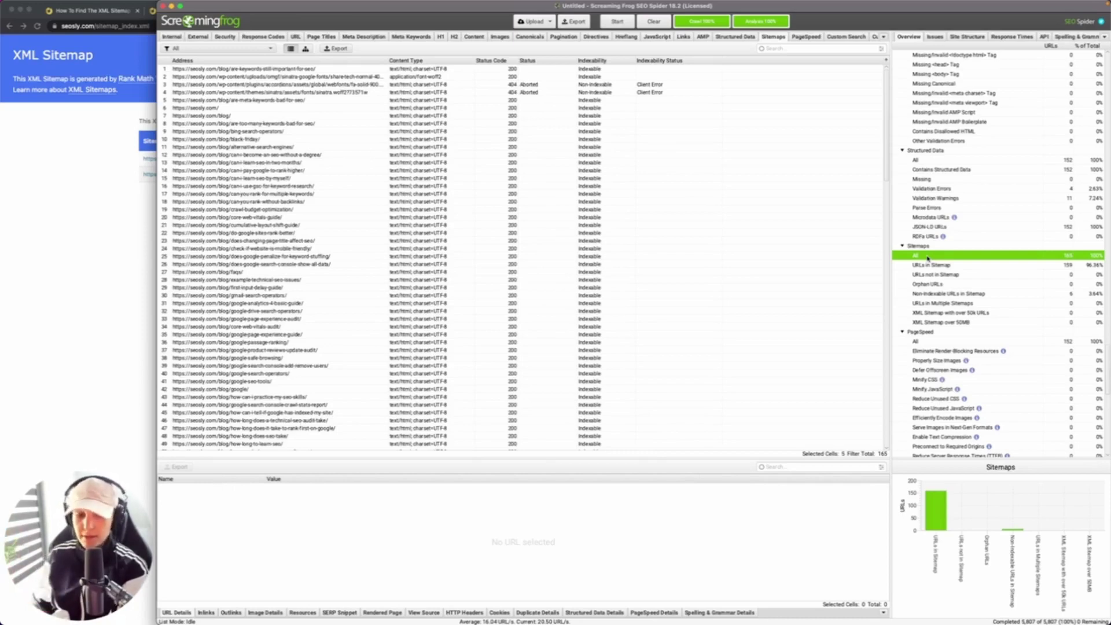
click(950, 265)
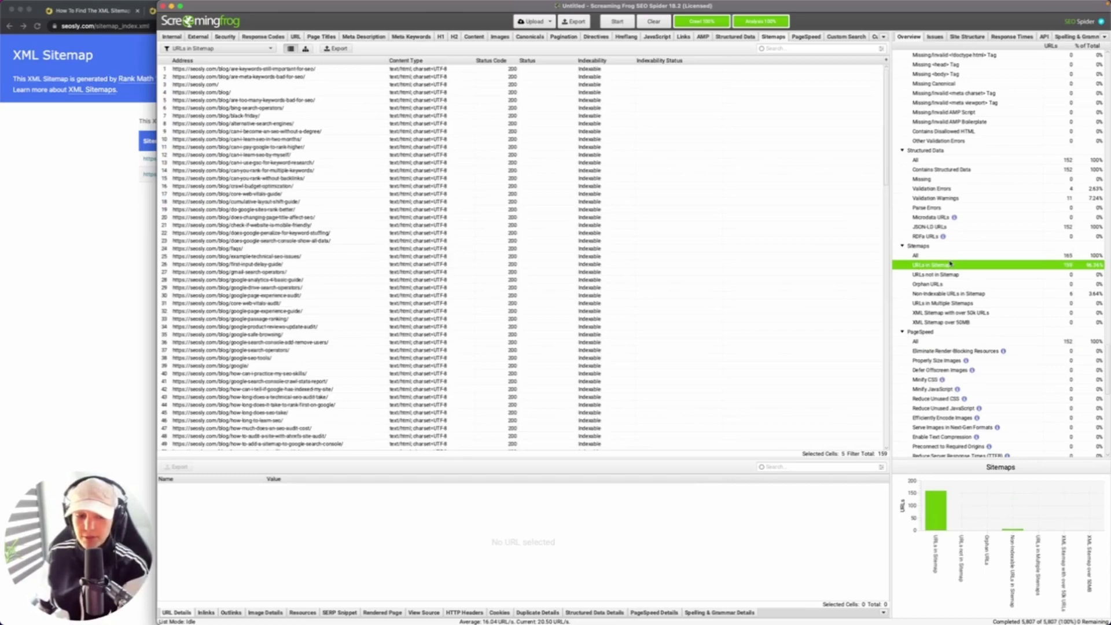
click(994, 293)
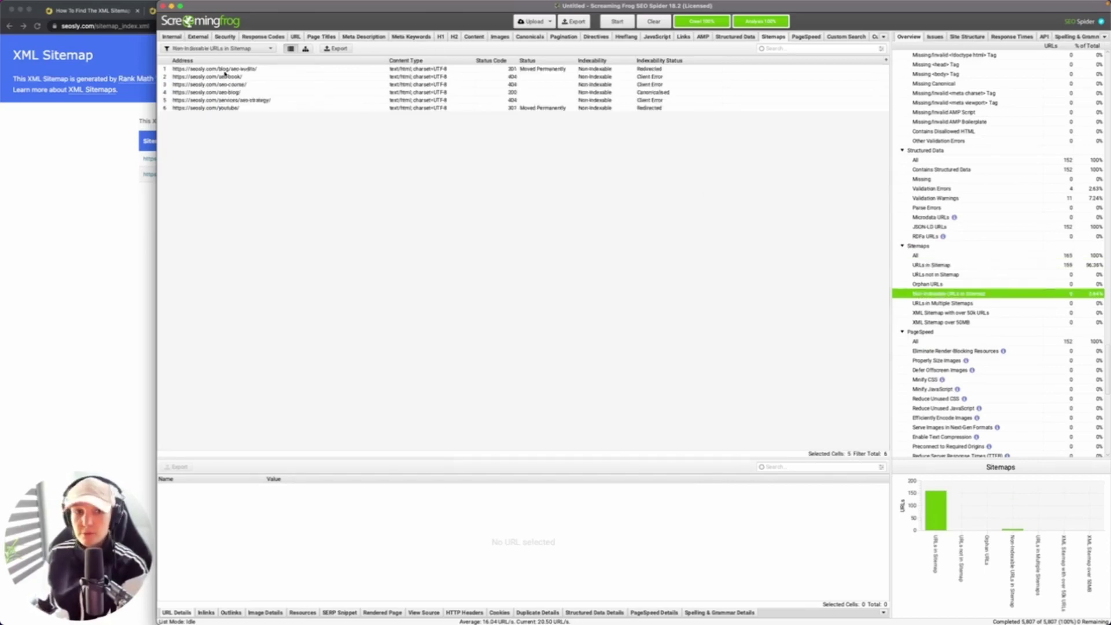
drag(226, 69, 233, 109)
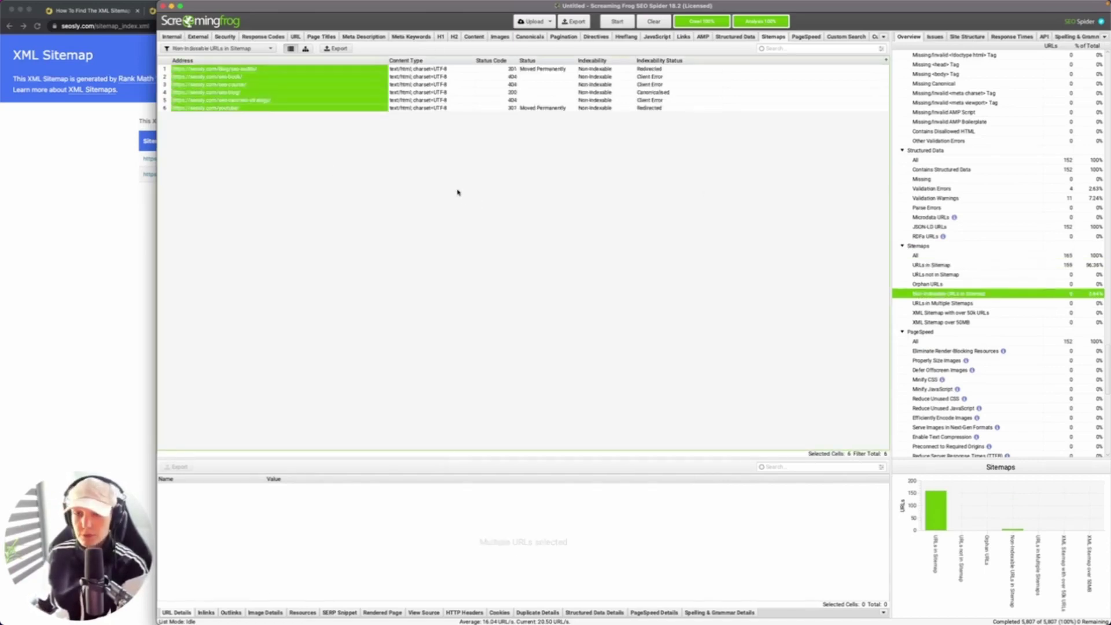
Review the details of the non-indexable seo-book, youtube, seo-audits, seo-course and seo-strategy URLs.
click(279, 77)
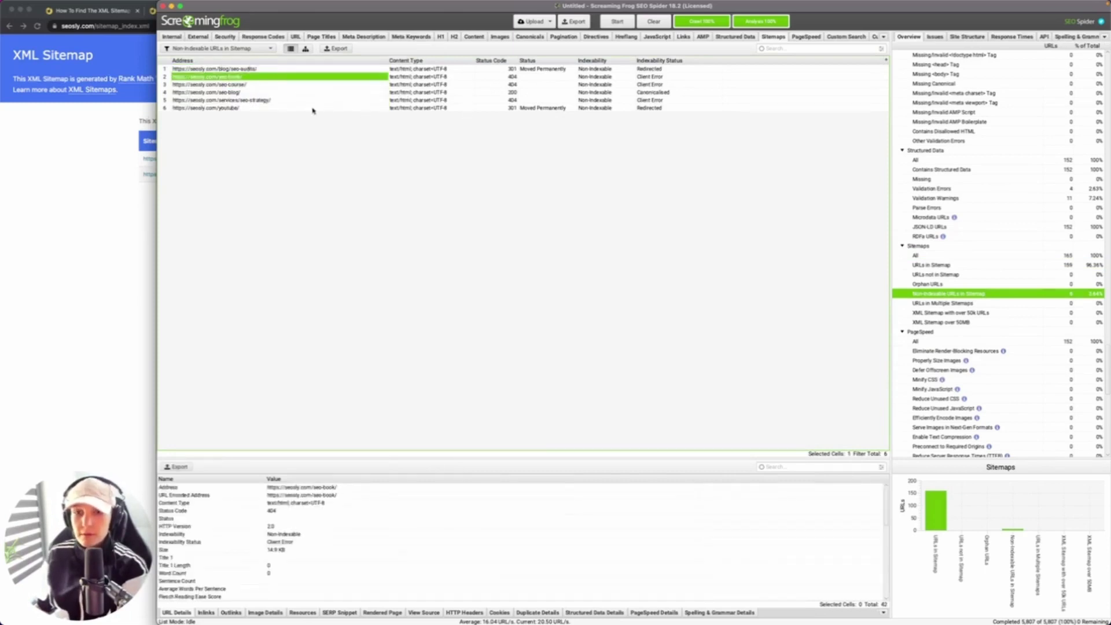
click(264, 108)
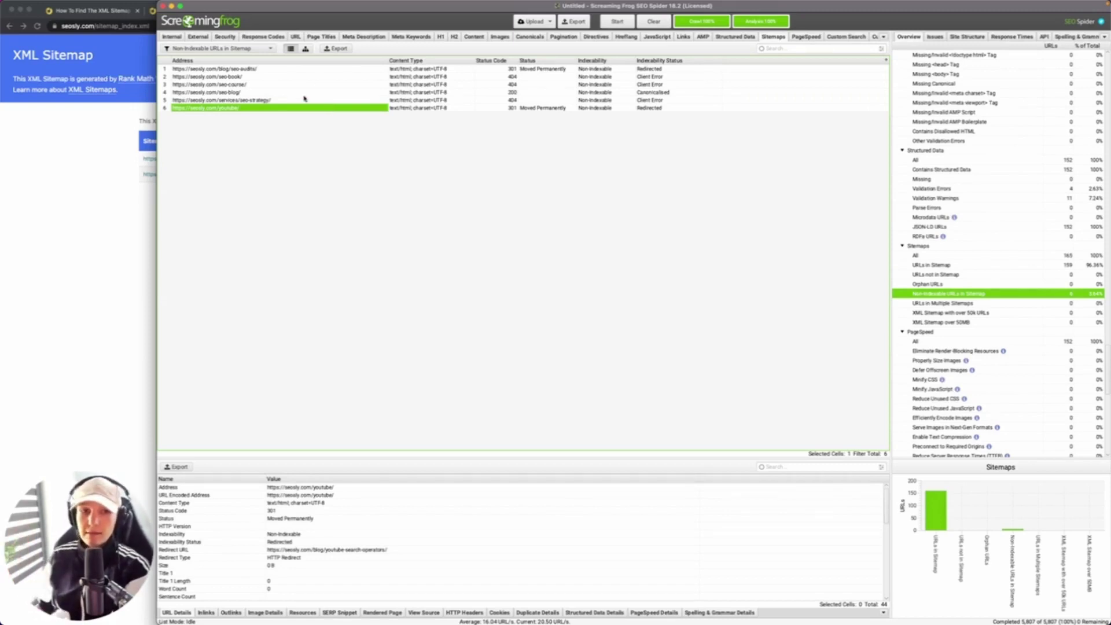
drag(305, 99, 272, 100)
click(277, 70)
click(273, 85)
click(273, 76)
click(255, 86)
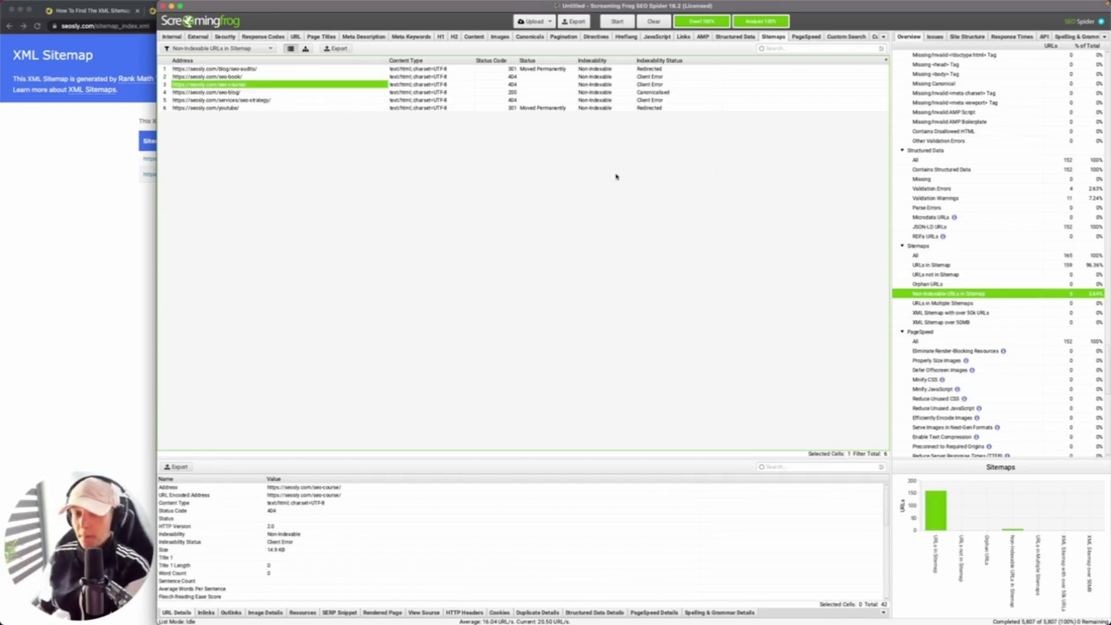
click(264, 100)
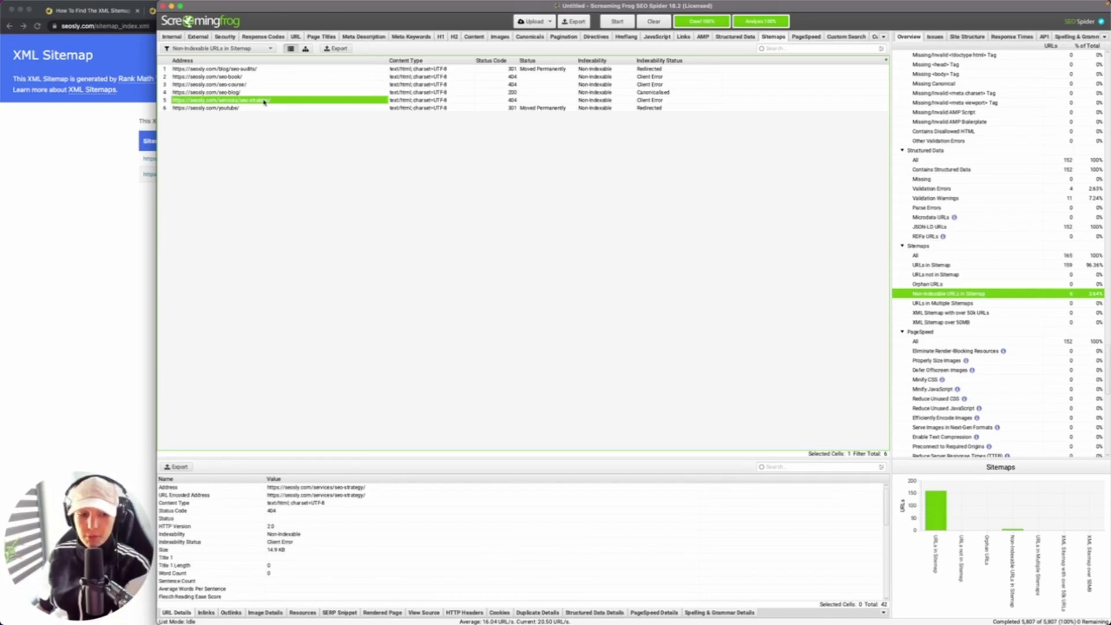